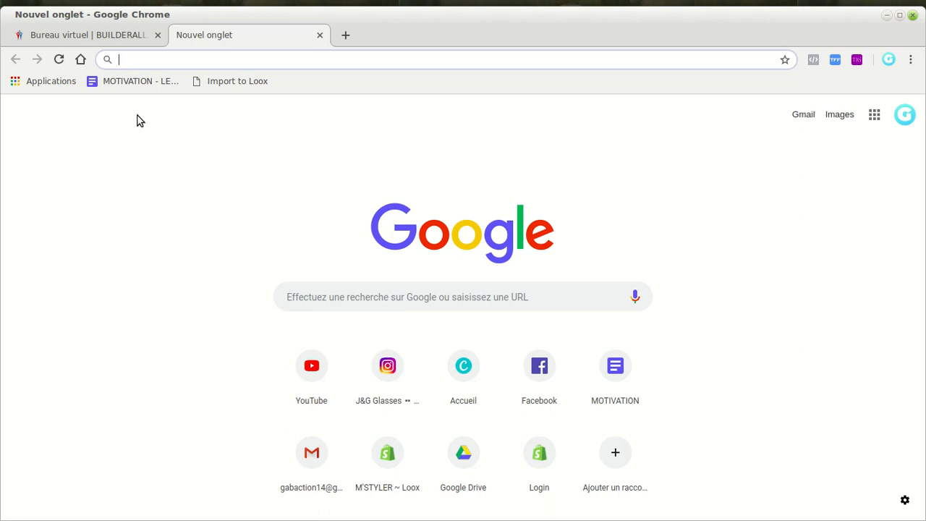
# Go back to the Builderall office and launch E-Learning from the Applications web list
pyautogui.click(99, 24)
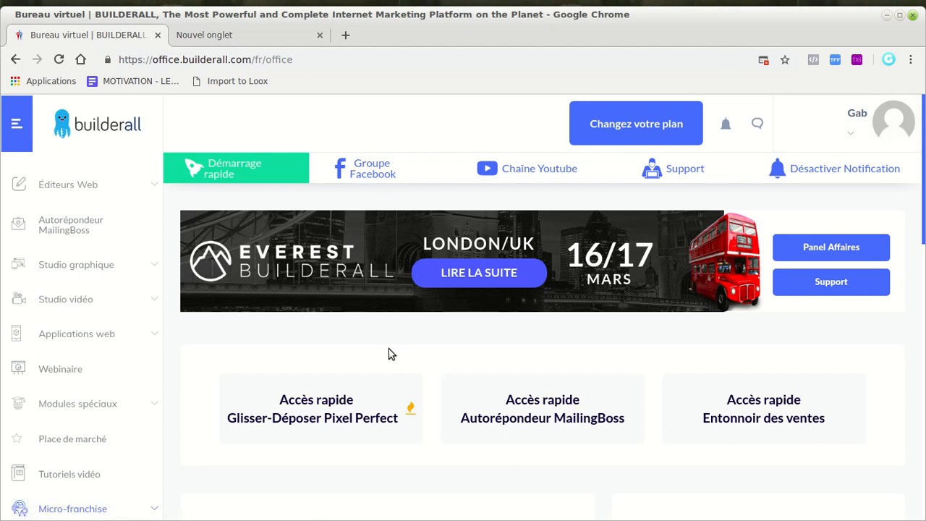
pyautogui.scroll(-5, 119, 309)
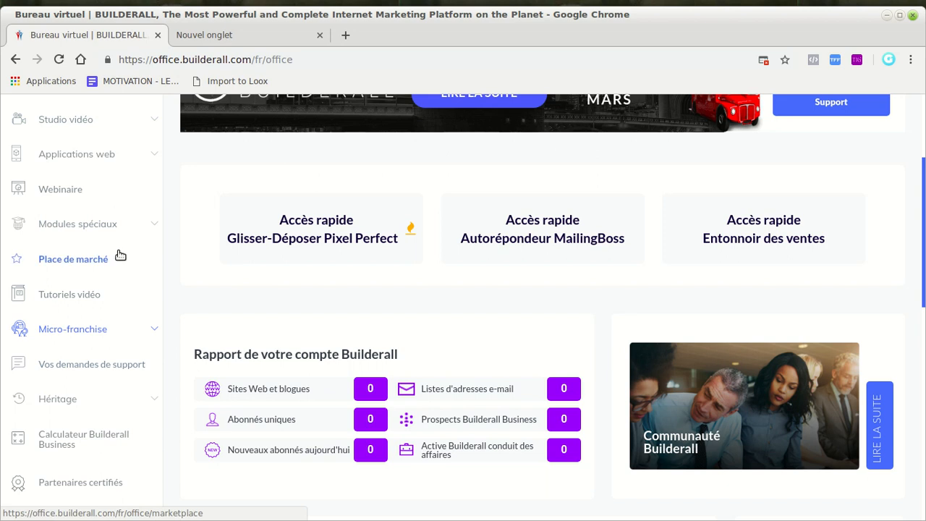
pyautogui.click(93, 167)
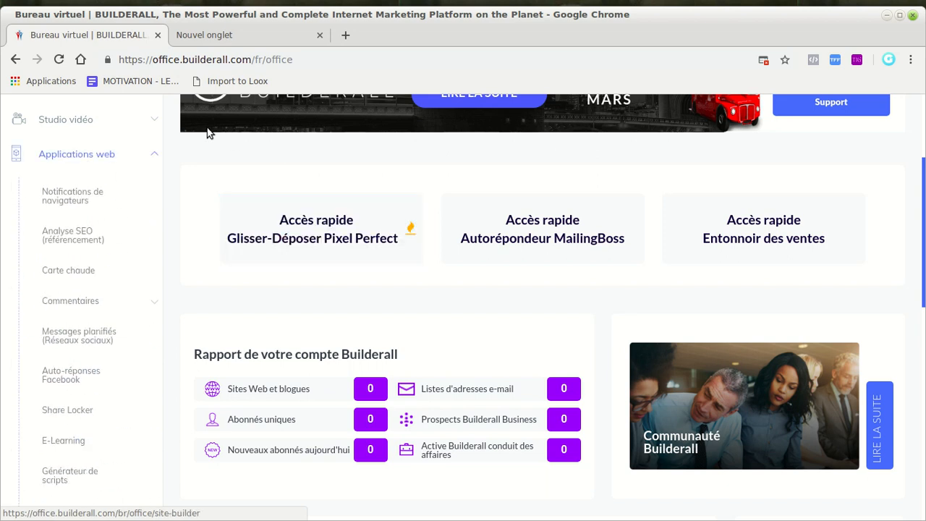
pyautogui.click(78, 441)
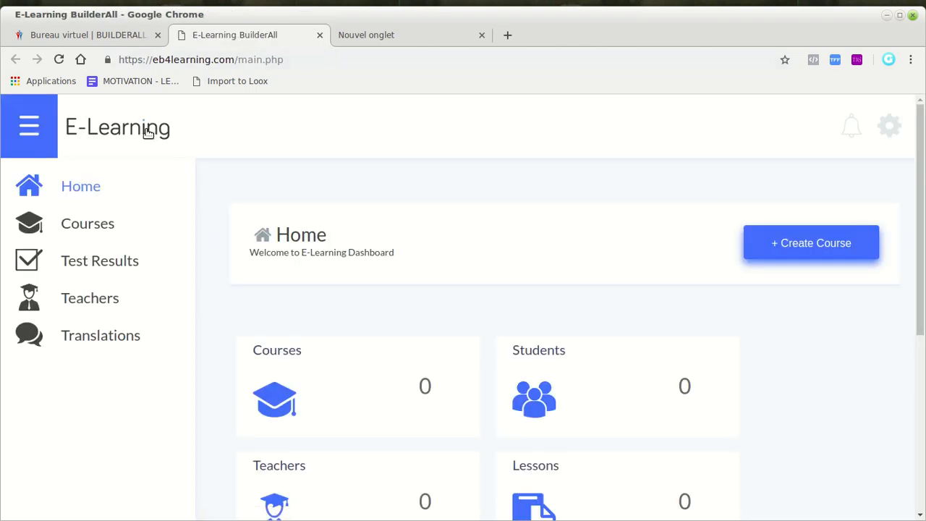
# Start a new course and add a new course category named DROPSHIPPING
pyautogui.click(786, 243)
pyautogui.click(444, 283)
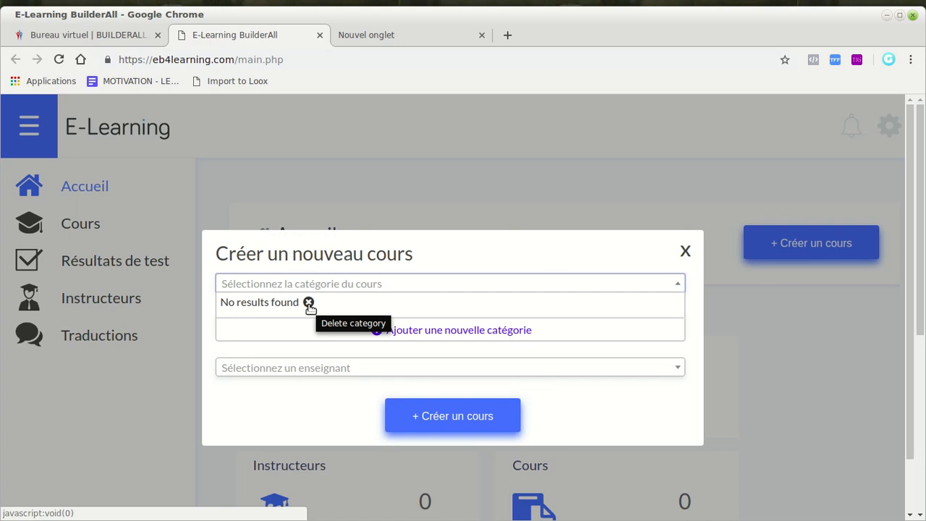
pyautogui.click(397, 336)
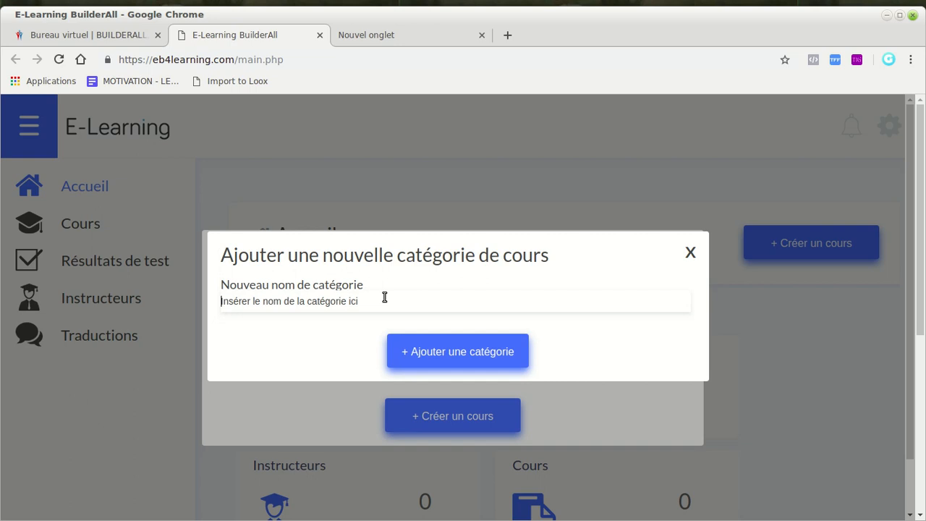
pyautogui.write('DROPSHIPPING')
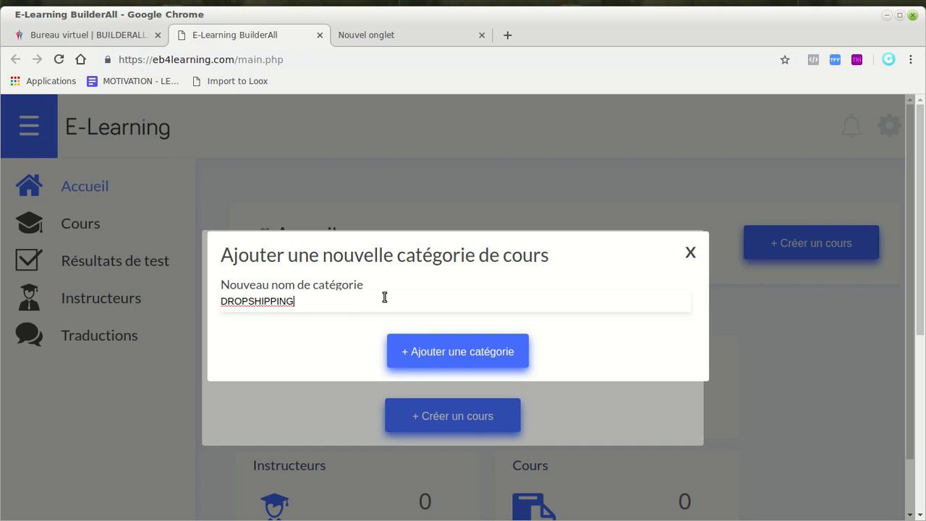
# Save the DROPSHIPPING category and select it as the new course's category
pyautogui.click(413, 345)
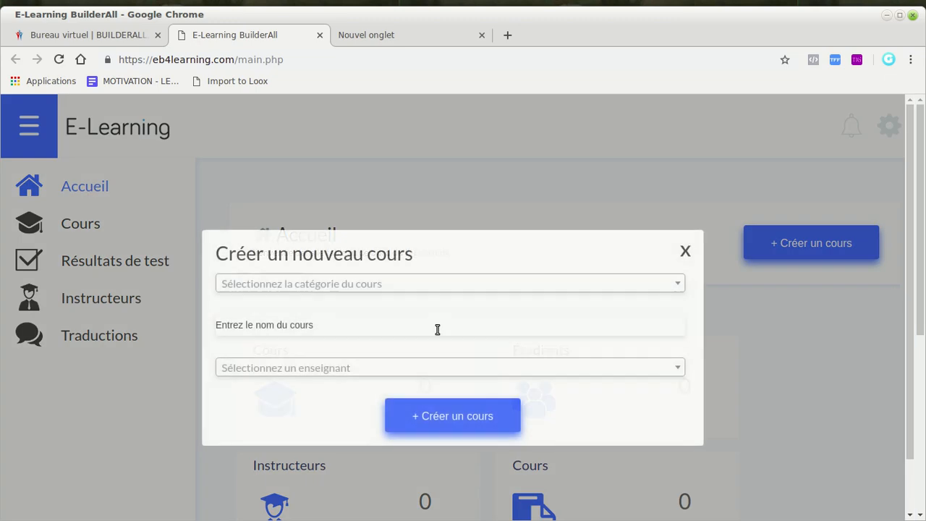
pyautogui.click(405, 285)
pyautogui.click(259, 304)
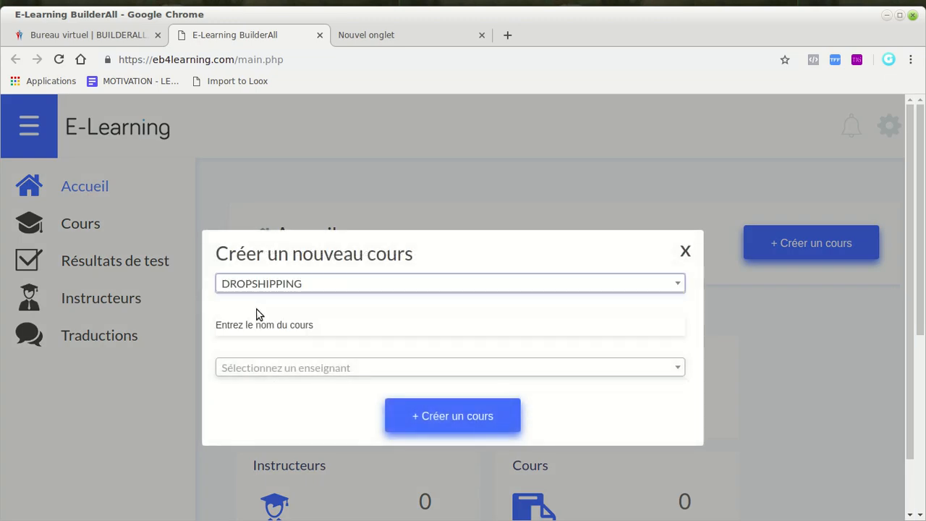
pyautogui.click(280, 368)
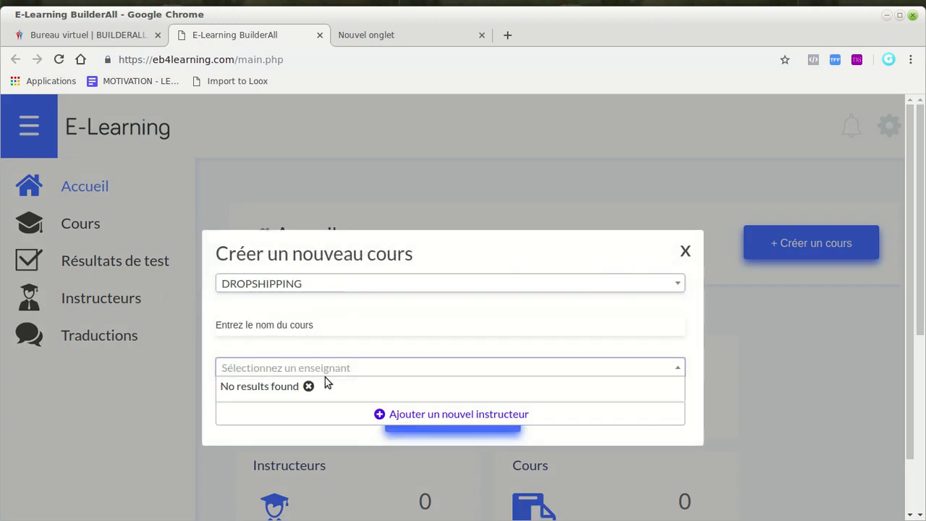
# Name the course 'DROPSHIPPING 1000 $ IN 30 DAYS CHALLENGE'
pyautogui.click(248, 322)
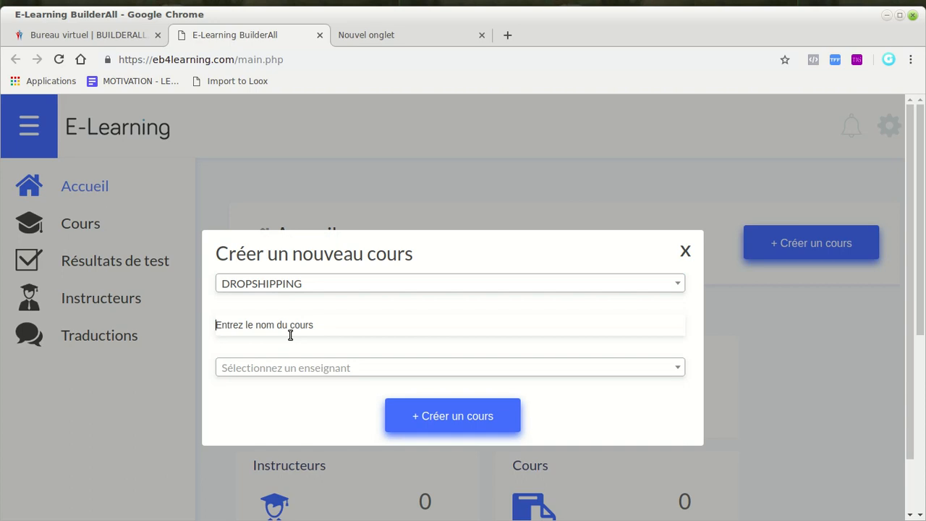
pyautogui.write('d')
pyautogui.press('BackSpace')
pyautogui.write('DROPSHIPPING 20')
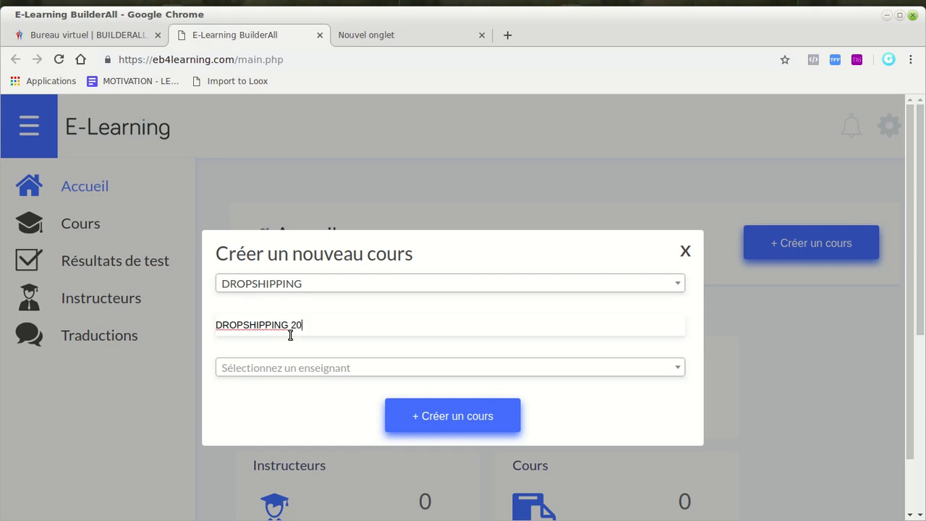
pyautogui.press('BackSpace')
pyautogui.press('BackSpace')
pyautogui.write('30 F')
pyautogui.press('BackSpace')
pyautogui.write('DAYS CHALLENGE')
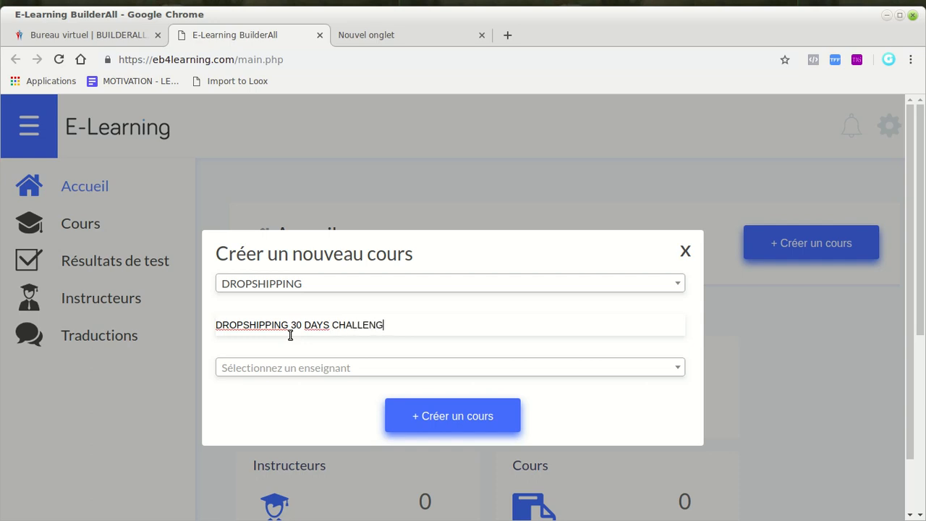
pyautogui.press('Left')
pyautogui.press('Left')
pyautogui.press('Left')
pyautogui.press('Left')
pyautogui.press('Left')
pyautogui.press('Left')
pyautogui.press('Left')
pyautogui.press('Left')
pyautogui.press('Left')
pyautogui.press('Left')
pyautogui.press('Left')
pyautogui.press('Left')
pyautogui.press('Left')
pyautogui.press('Left')
pyautogui.press('Left')
pyautogui.press('Left')
pyautogui.press('Left')
pyautogui.write('1000')
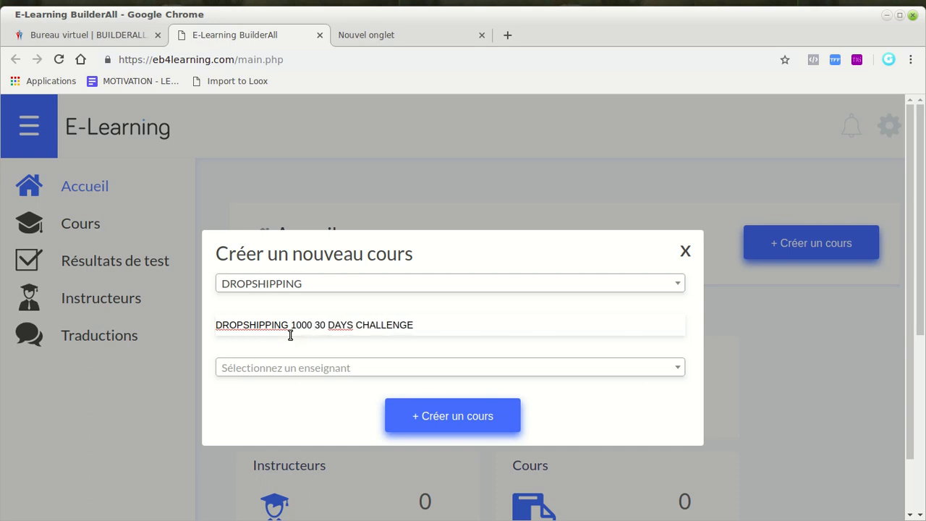
pyautogui.write(' € ')
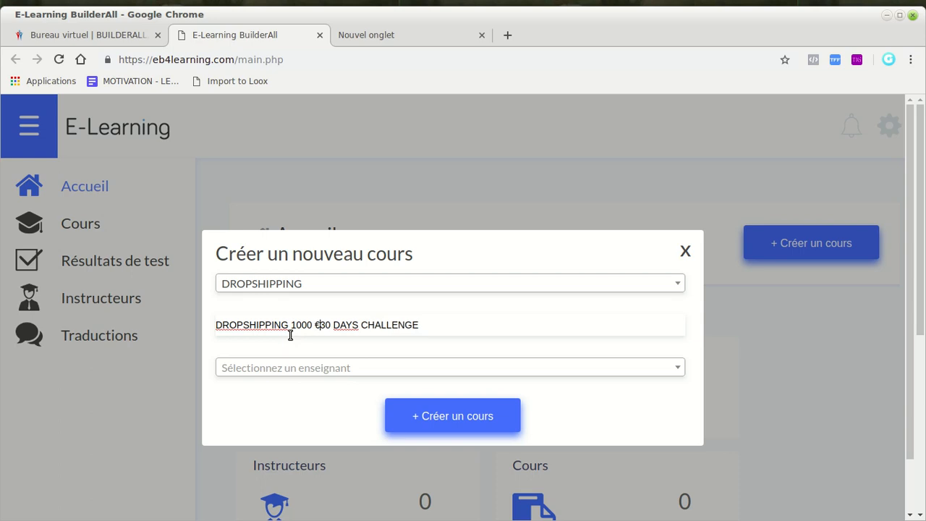
pyautogui.write('IN')
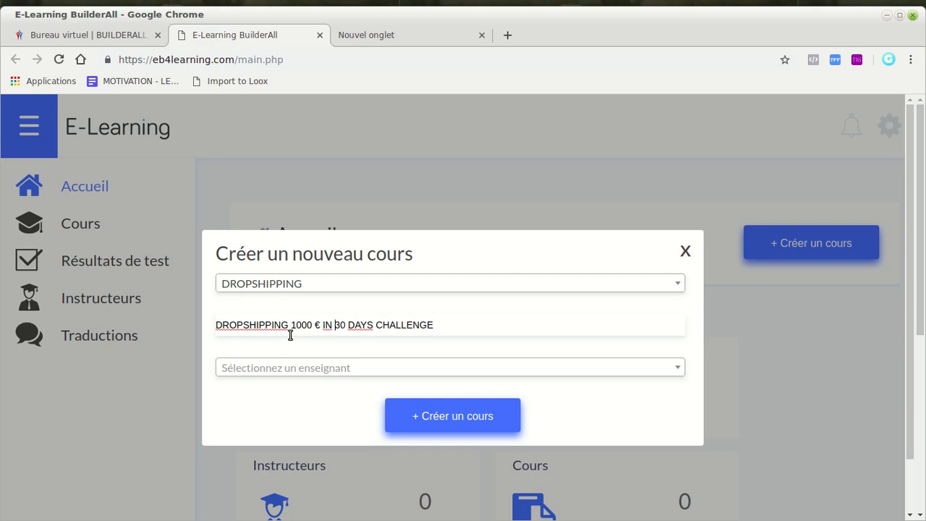
pyautogui.press('BackSpace')
pyautogui.write('$')
pyautogui.click(259, 371)
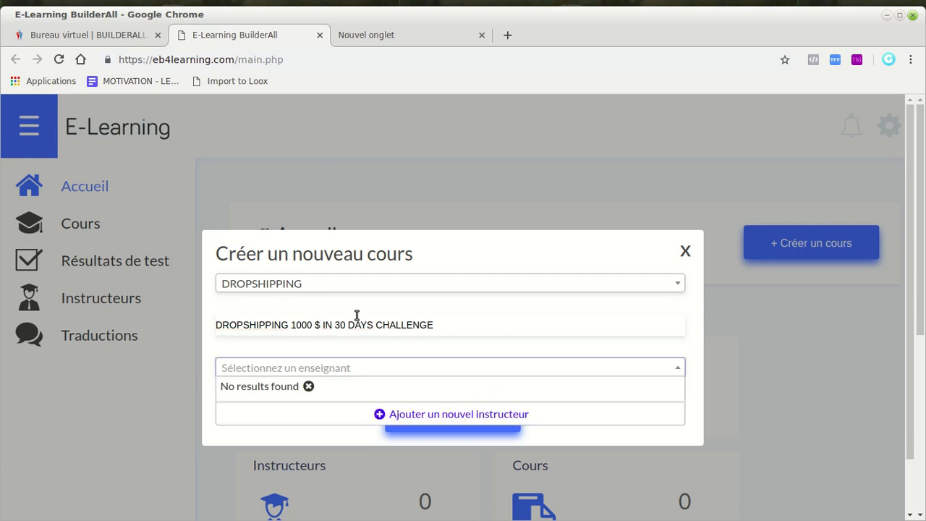
# Add a new instructor under the course author's full name and save it
pyautogui.click(433, 411)
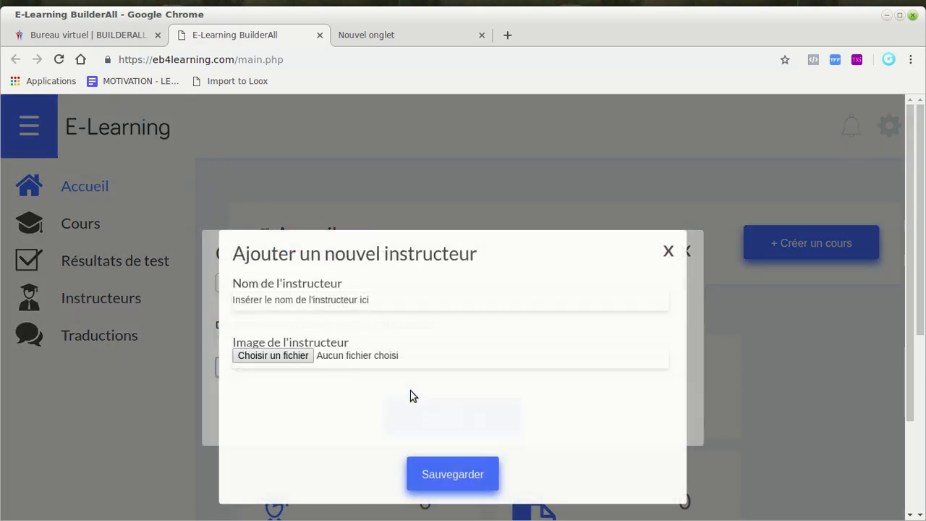
pyautogui.click(348, 300)
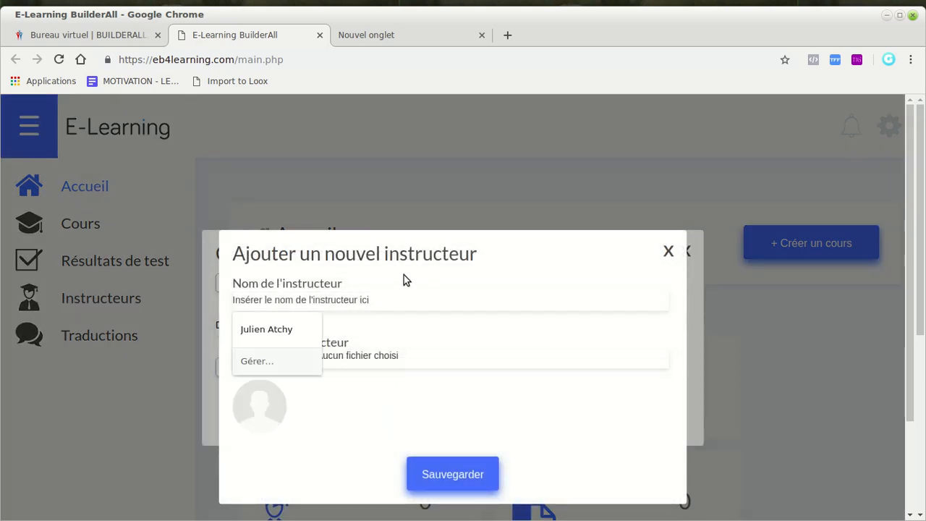
pyautogui.write('Gabr')
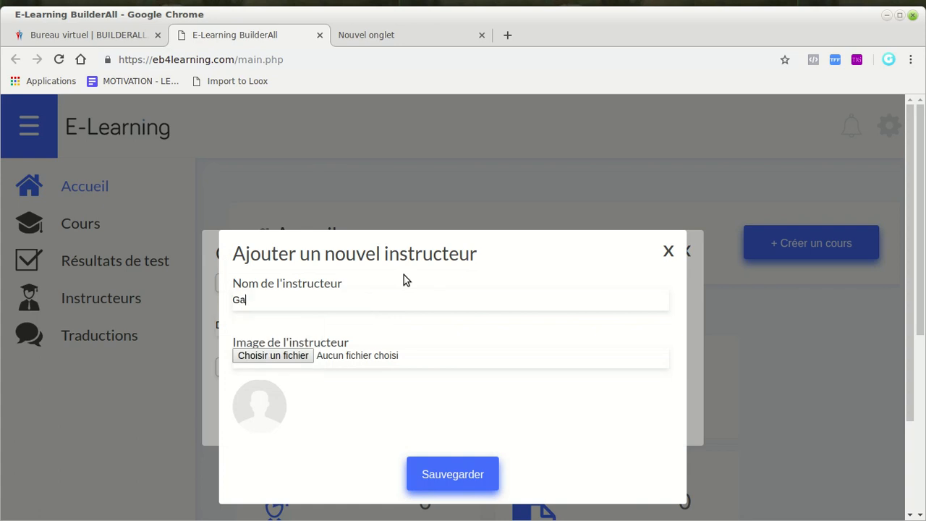
pyautogui.write('iel Atchy')
pyautogui.moveTo(542, 512)
pyautogui.click(451, 466)
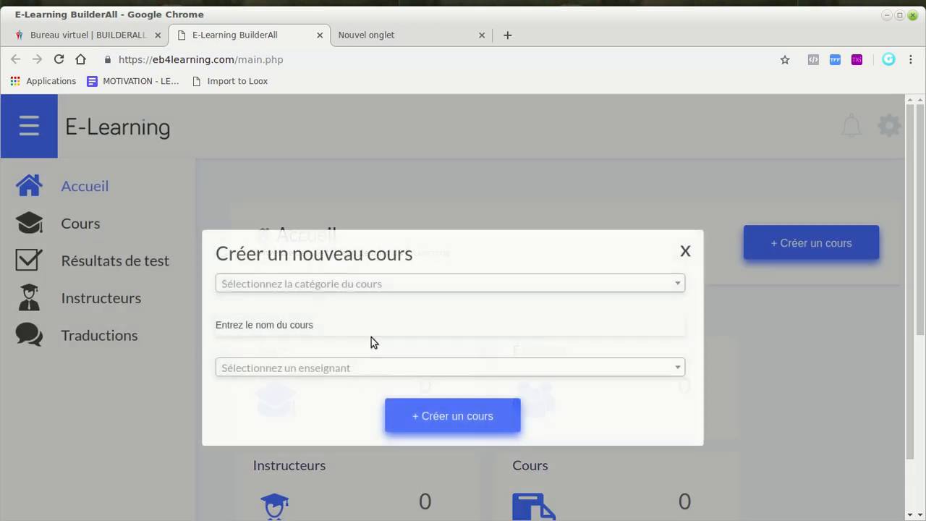
# Create course 'DRopshipping' in category DROPSHIPPING with the new instructor assigned
pyautogui.click(306, 287)
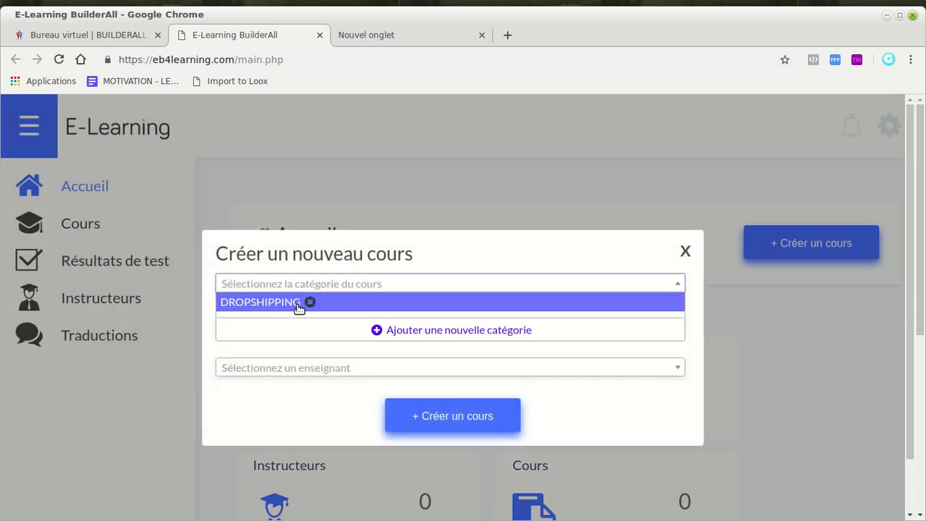
pyautogui.click(296, 307)
pyautogui.click(296, 330)
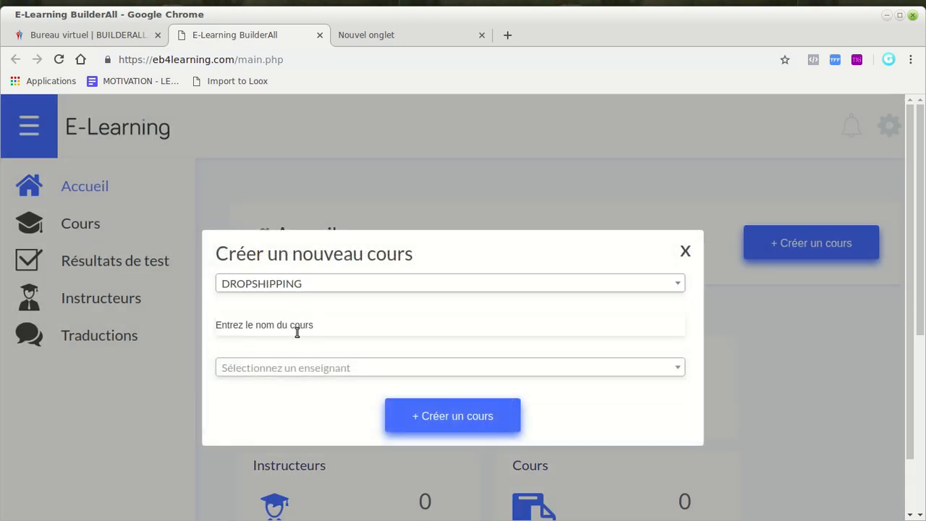
pyautogui.write('DRo')
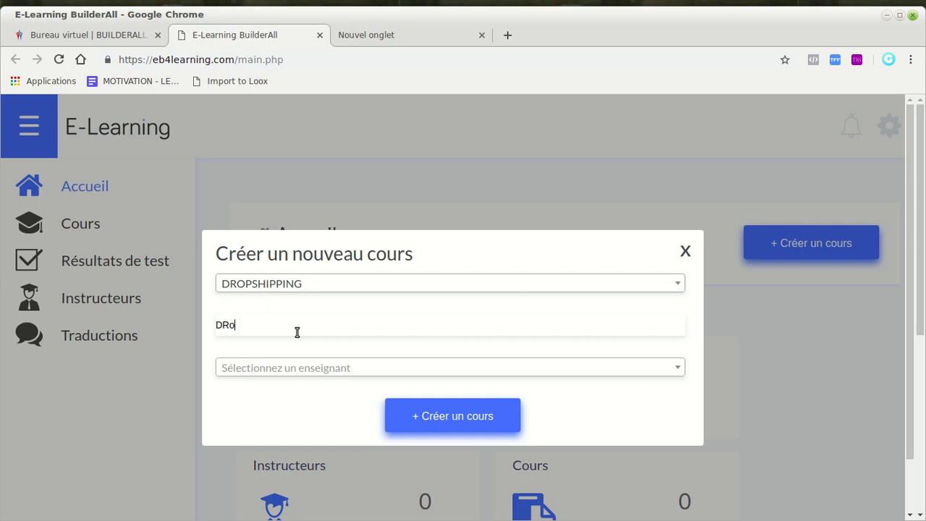
pyautogui.write('pshipping')
pyautogui.click(337, 365)
pyautogui.click(325, 380)
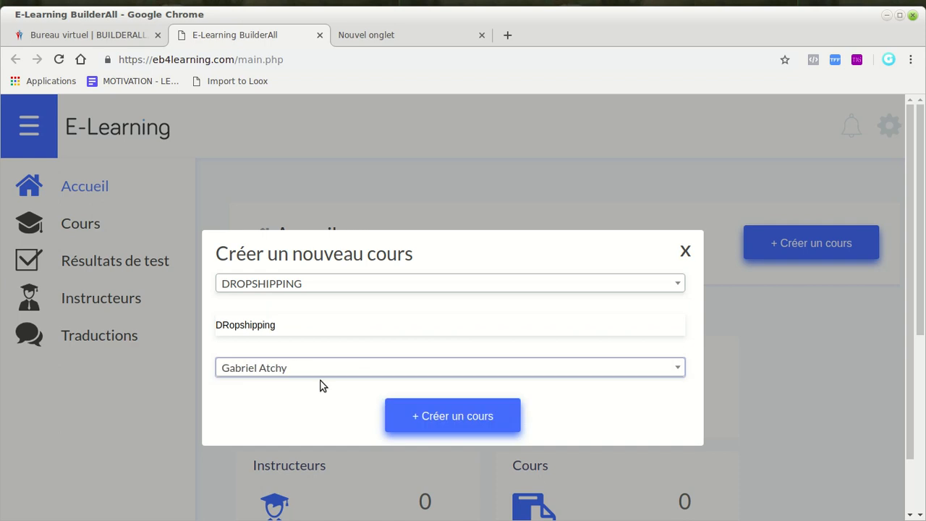
pyautogui.click(444, 412)
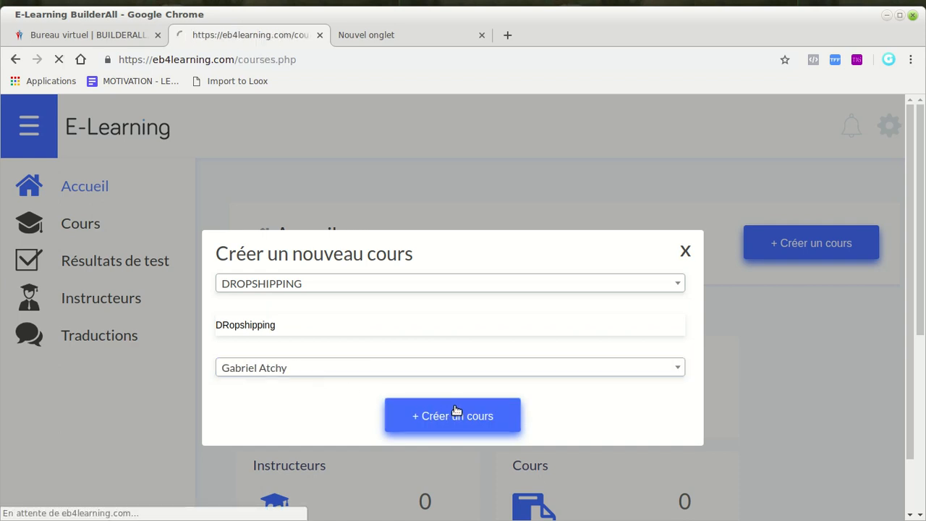
pyautogui.scroll(-2, 414, 255)
pyautogui.scroll(2, 414, 255)
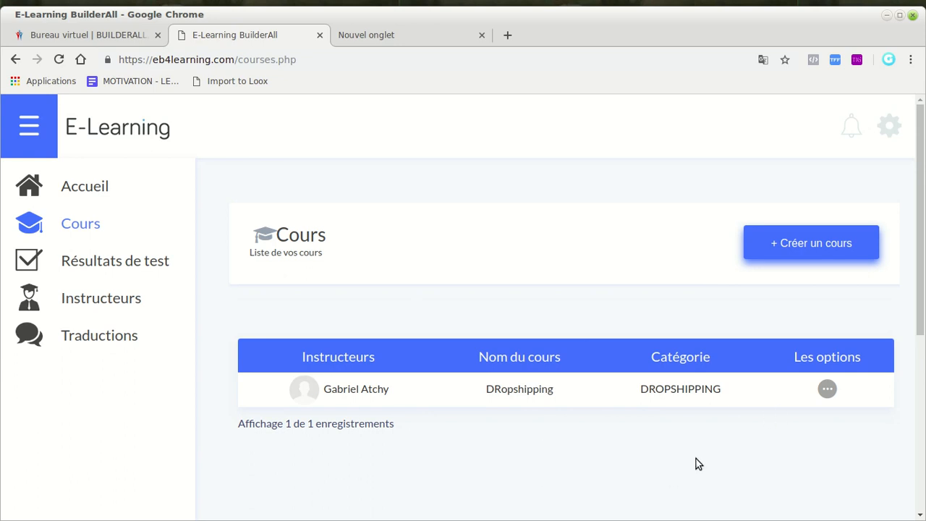
# Open the DRopshipping course for editing via Modifier
pyautogui.click(822, 390)
pyautogui.scroll(-3, 799, 456)
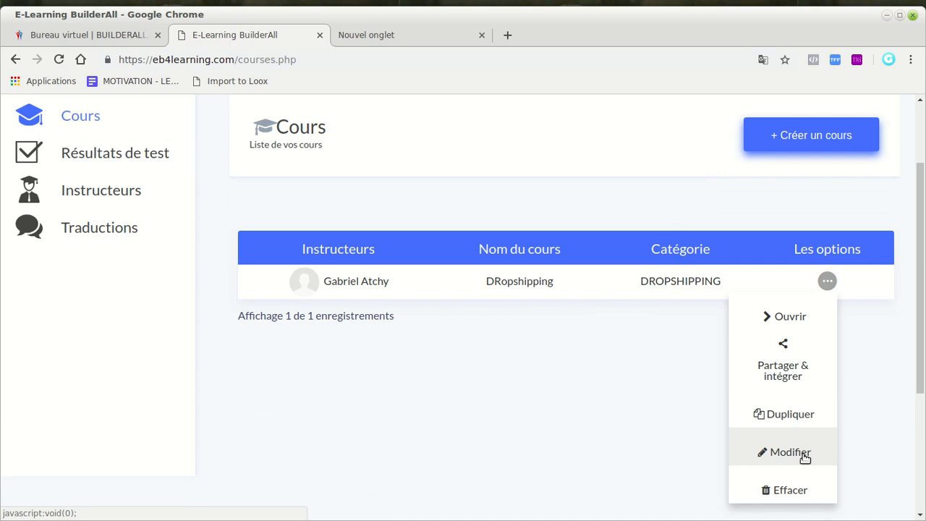
pyautogui.click(805, 457)
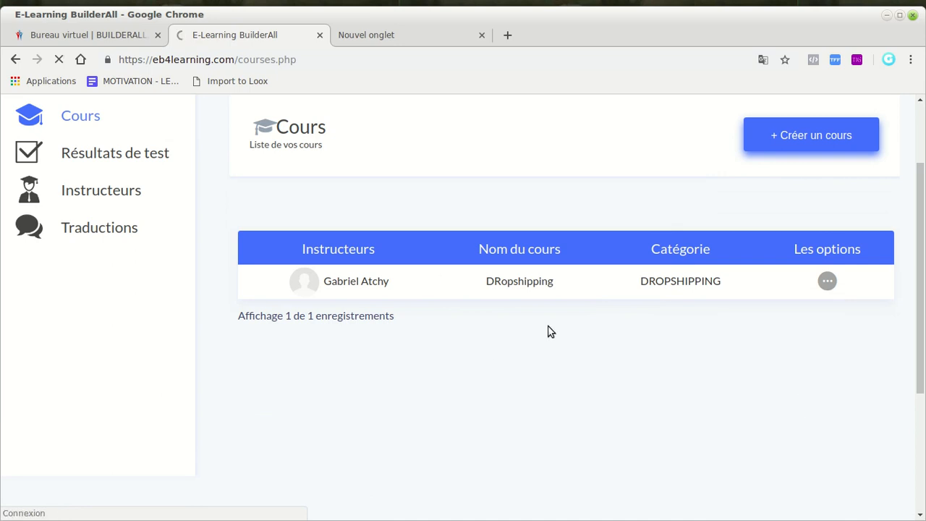
pyautogui.scroll(-3, 507, 328)
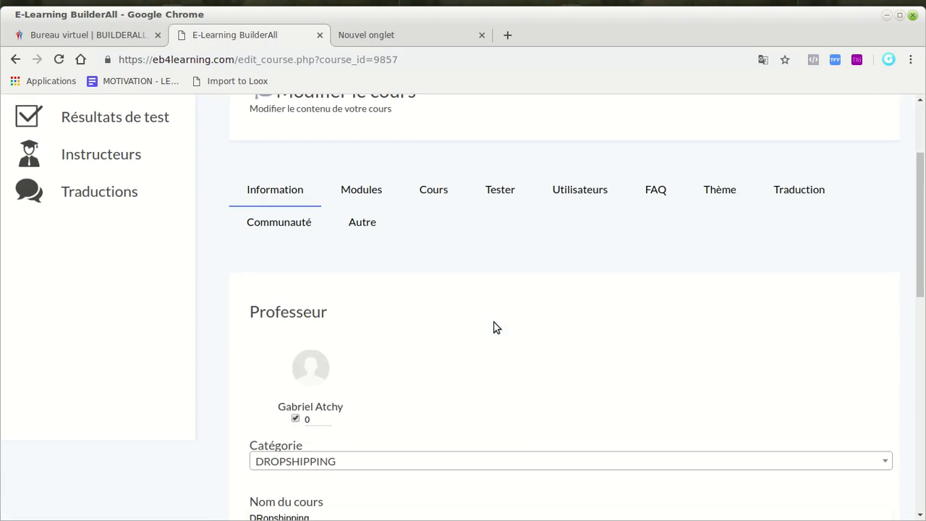
pyautogui.scroll(3, 484, 329)
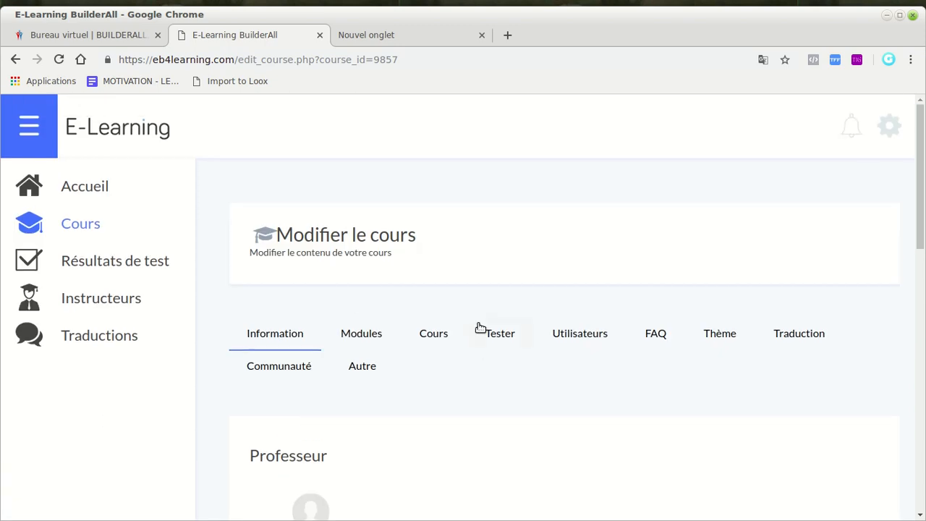
pyautogui.scroll(-5, 407, 325)
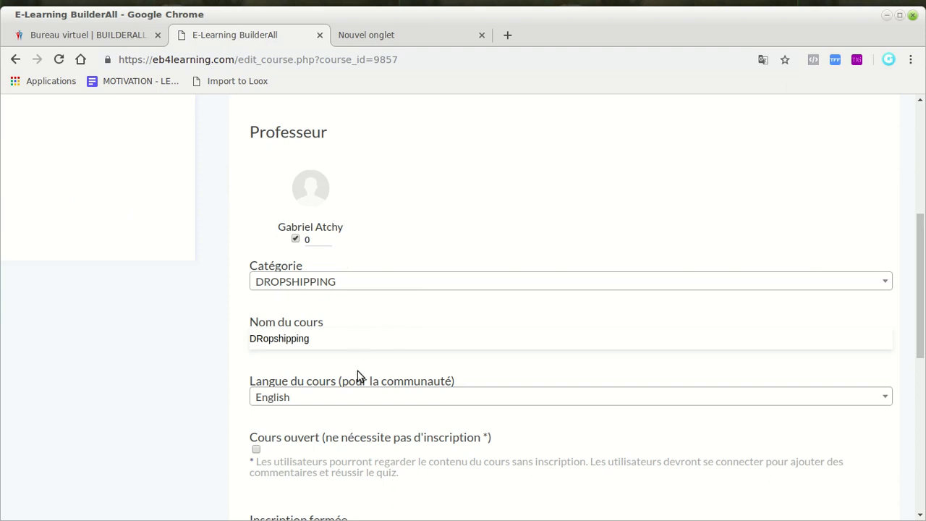
# Set the course language to Français and go to the Modules section
pyautogui.click(385, 403)
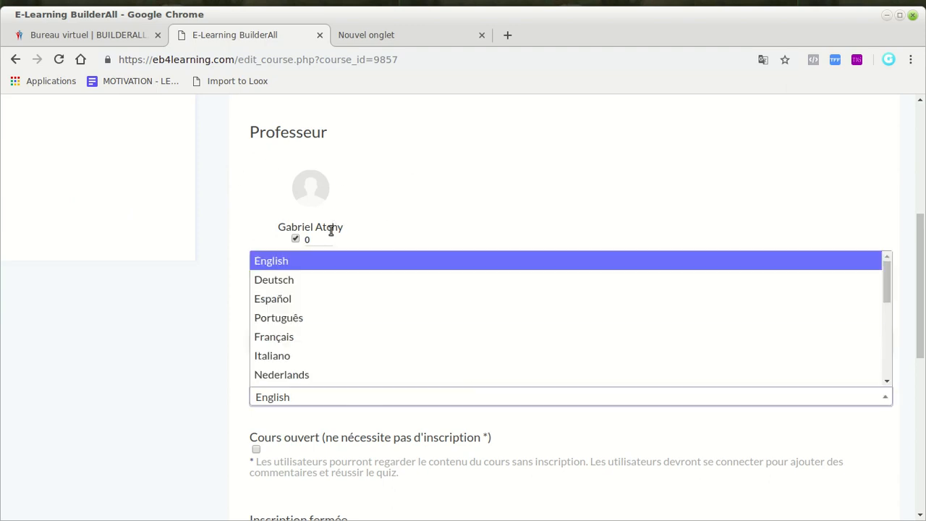
pyautogui.click(333, 335)
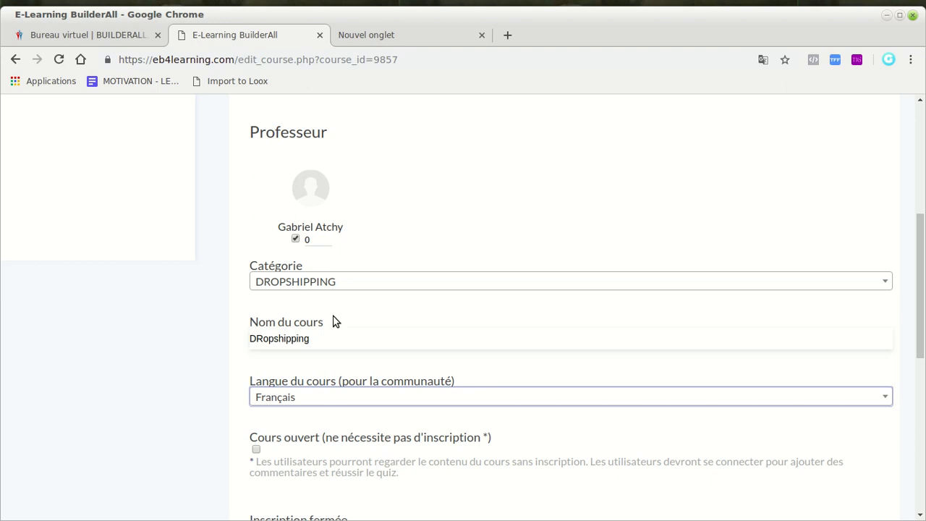
pyautogui.scroll(-5, 334, 322)
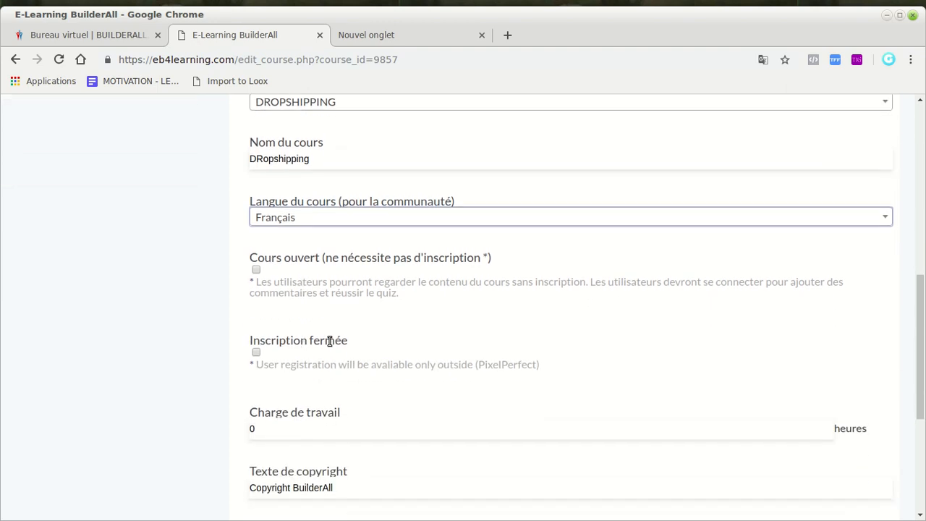
pyautogui.scroll(-4, 319, 333)
pyautogui.scroll(-3, 336, 315)
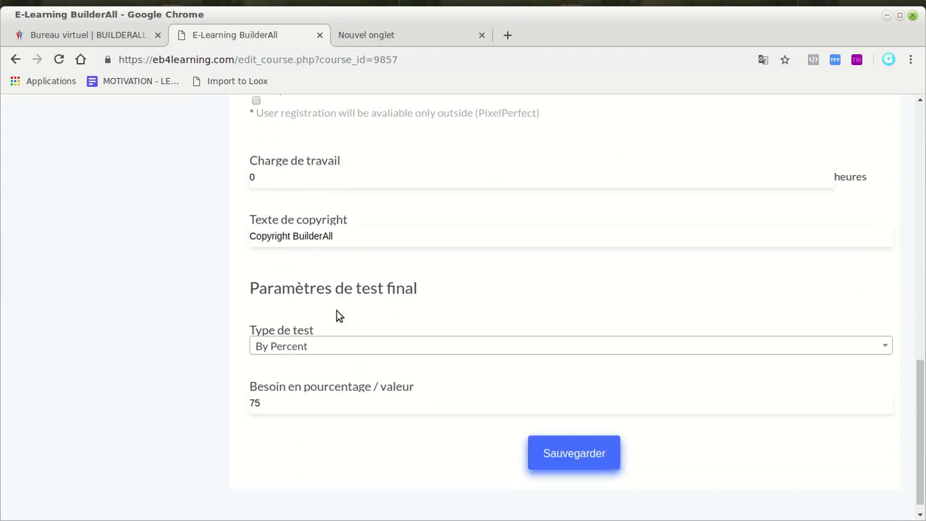
pyautogui.scroll(4, 337, 314)
pyautogui.scroll(3, 334, 384)
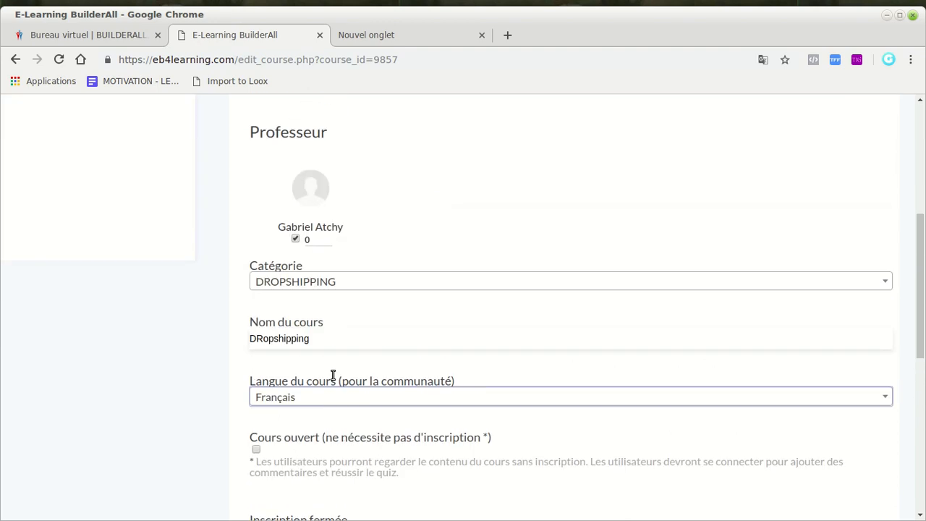
pyautogui.scroll(3, 335, 381)
pyautogui.click(371, 229)
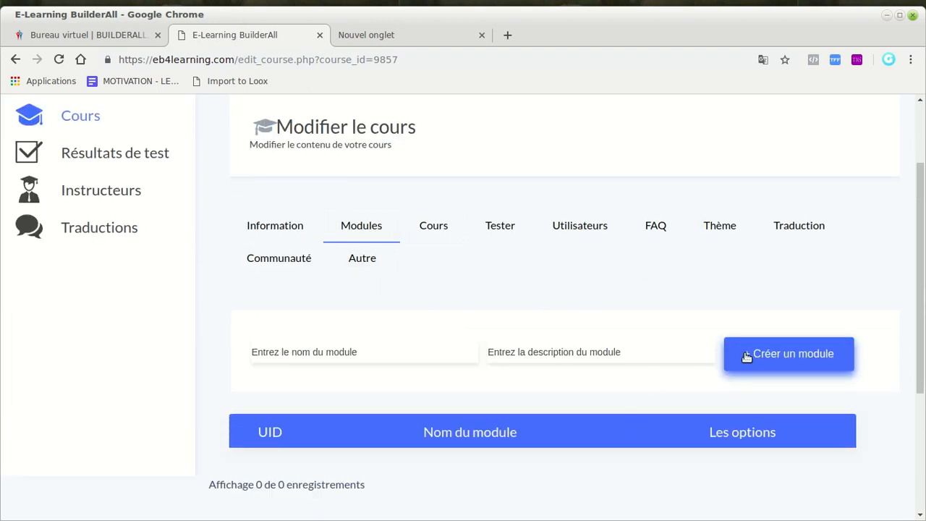
# Add a new module (21490) to the course and open it for editing
pyautogui.click(788, 353)
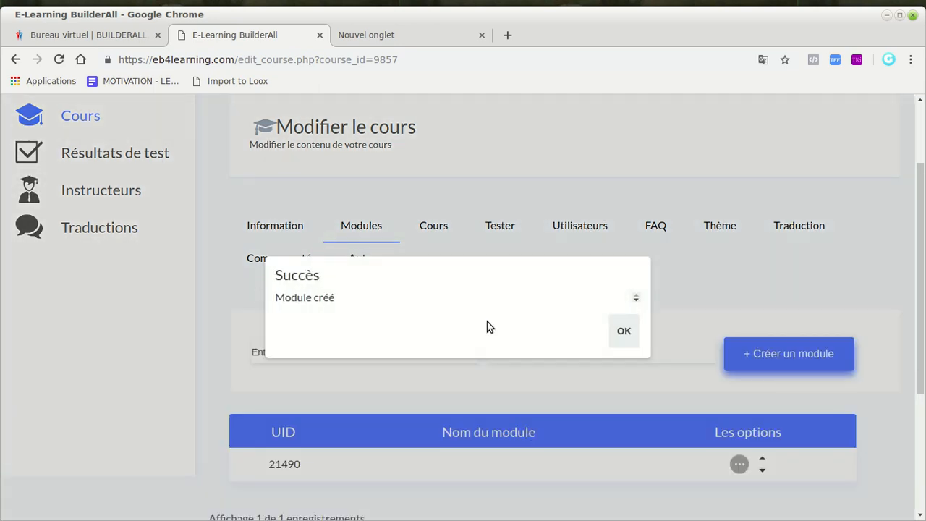
pyautogui.click(624, 331)
pyautogui.scroll(-1, 632, 329)
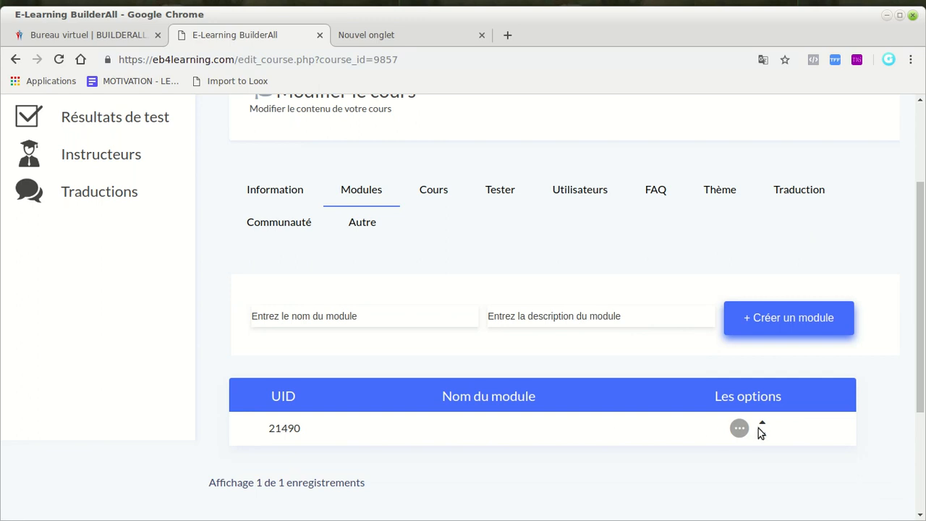
pyautogui.click(739, 428)
pyautogui.click(711, 463)
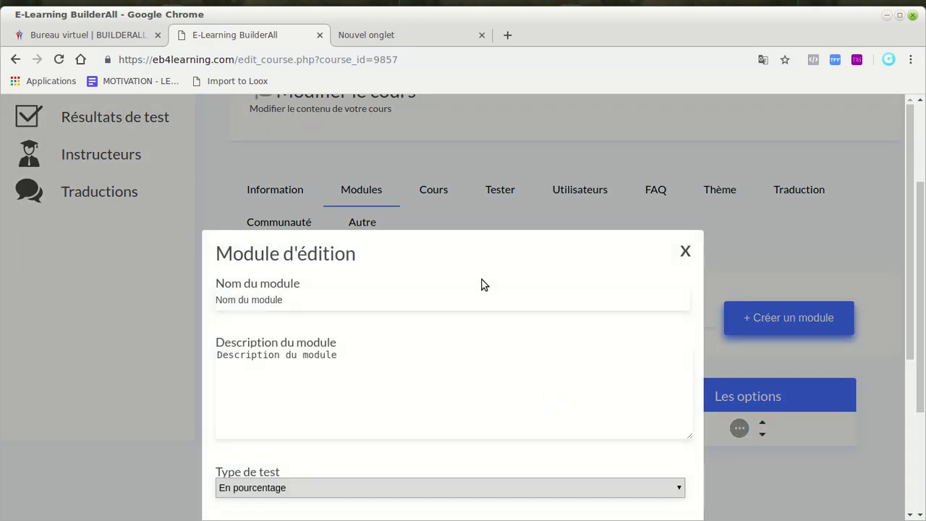
# Name the module 'COMMENT SE LANCER' with description 'LANCE TOI EN DROPSHIPPING AVEC 100 $'
pyautogui.click(479, 296)
pyautogui.write('COMMENT SE LANCER ?')
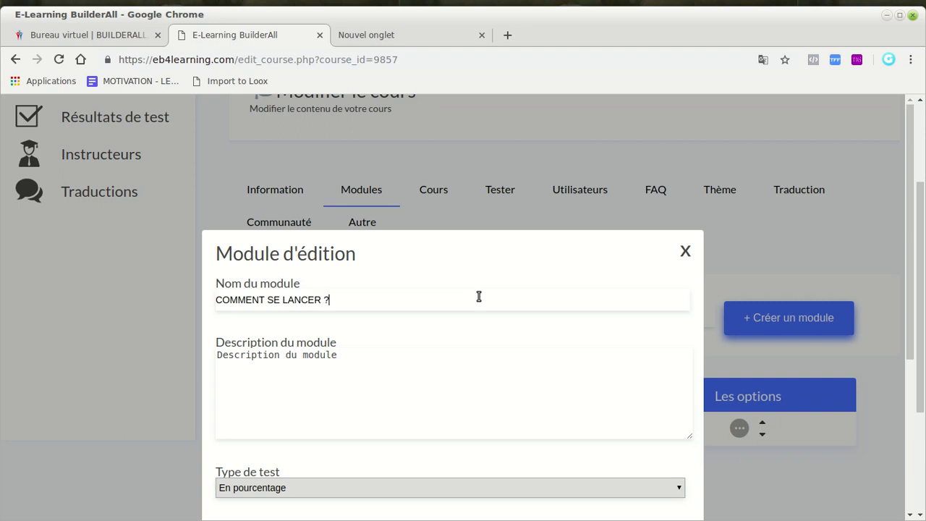
pyautogui.click(447, 353)
pyautogui.write('LANCE ')
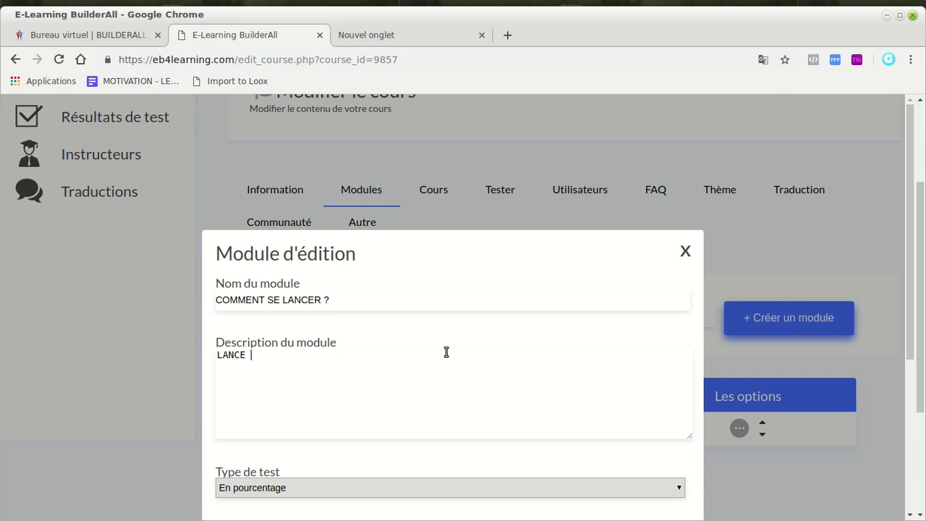
pyautogui.write('TOI EN DROPSHIPPIN')
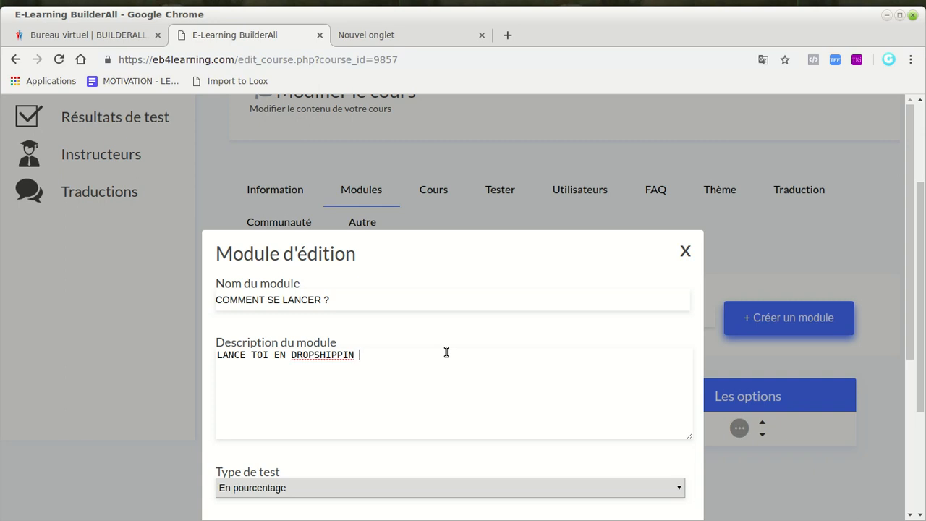
pyautogui.write('G AVEC 100 $')
# Keep the module's test type at En pourcentage and save the module changes
pyautogui.scroll(-3, 447, 350)
pyautogui.click(415, 310)
pyautogui.click(417, 334)
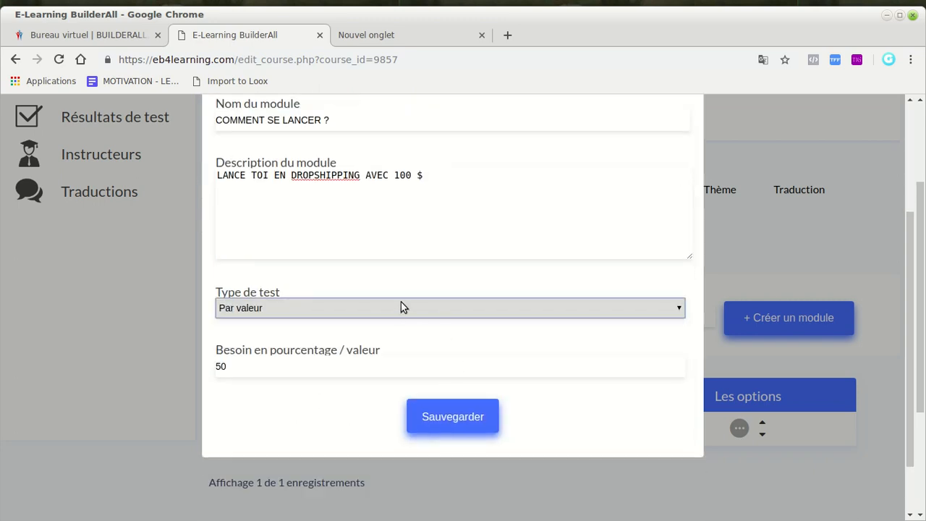
pyautogui.click(352, 371)
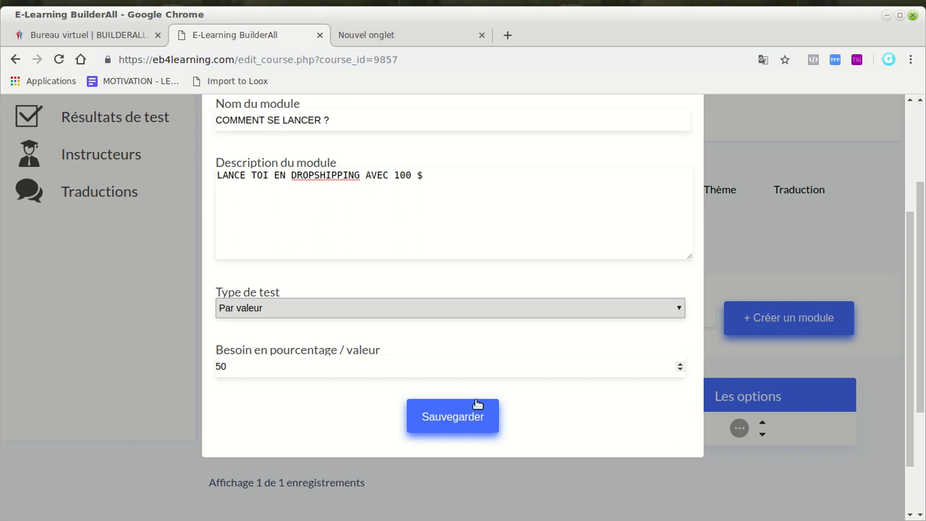
pyautogui.click(520, 303)
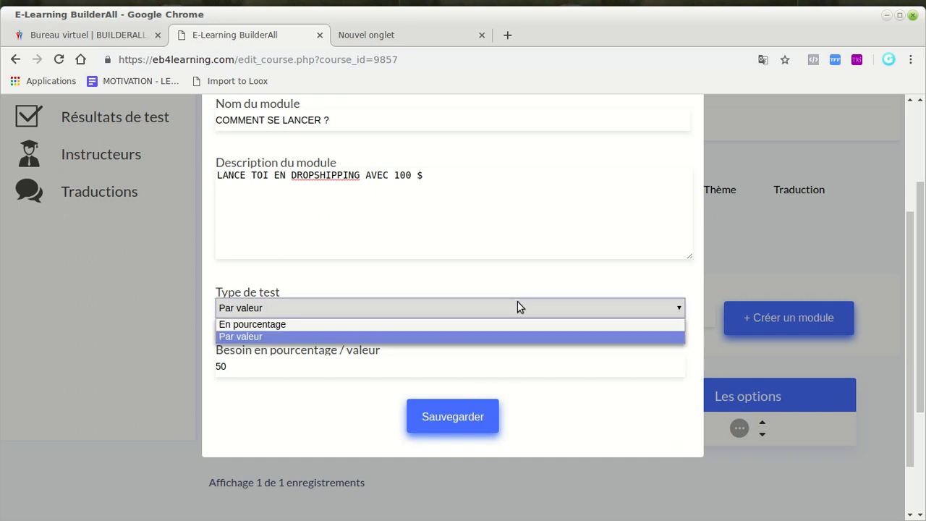
pyautogui.click(513, 327)
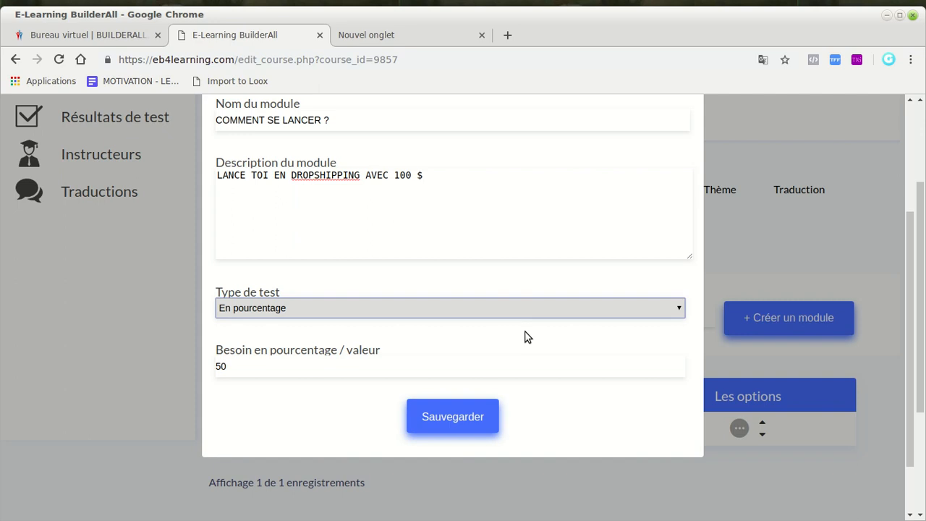
pyautogui.click(436, 414)
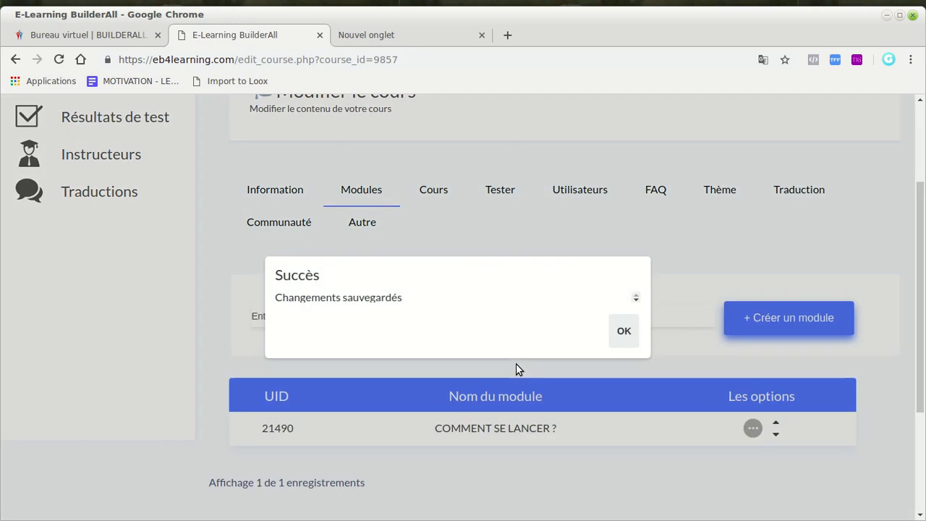
pyautogui.click(635, 330)
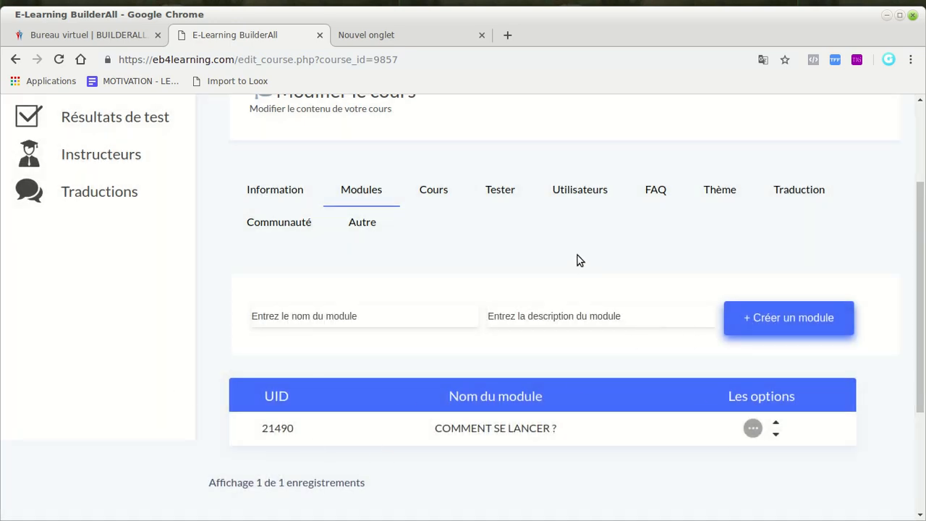
pyautogui.click(428, 196)
# Start a new lesson and set its content type to YouTube
pyautogui.click(297, 272)
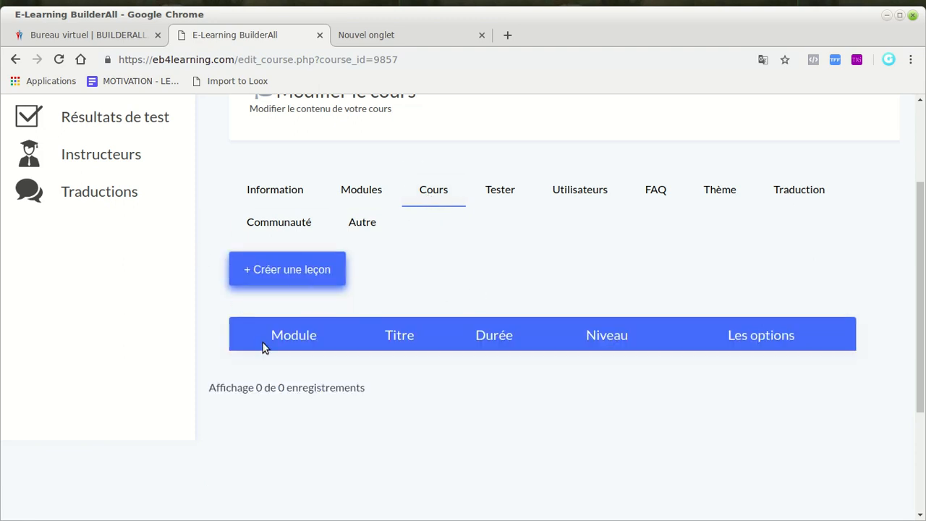
pyautogui.click(285, 248)
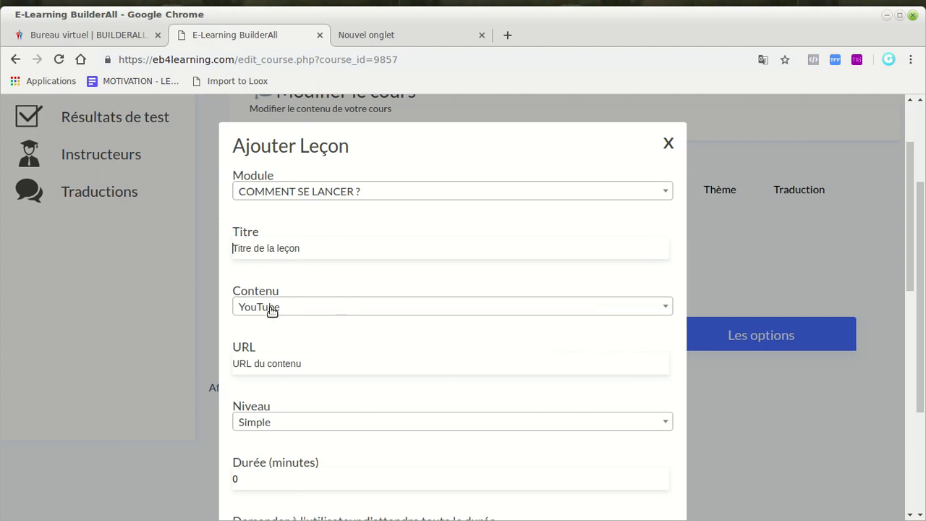
pyautogui.click(312, 307)
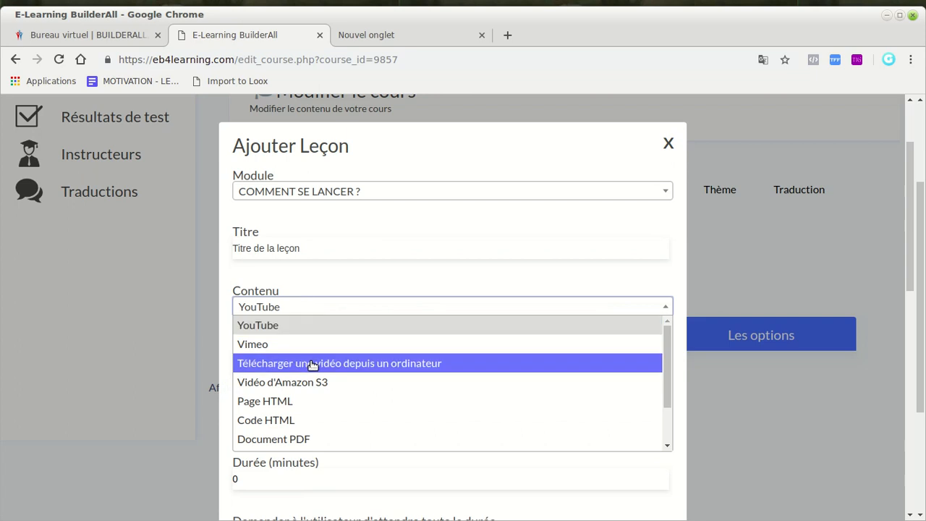
pyautogui.click(340, 260)
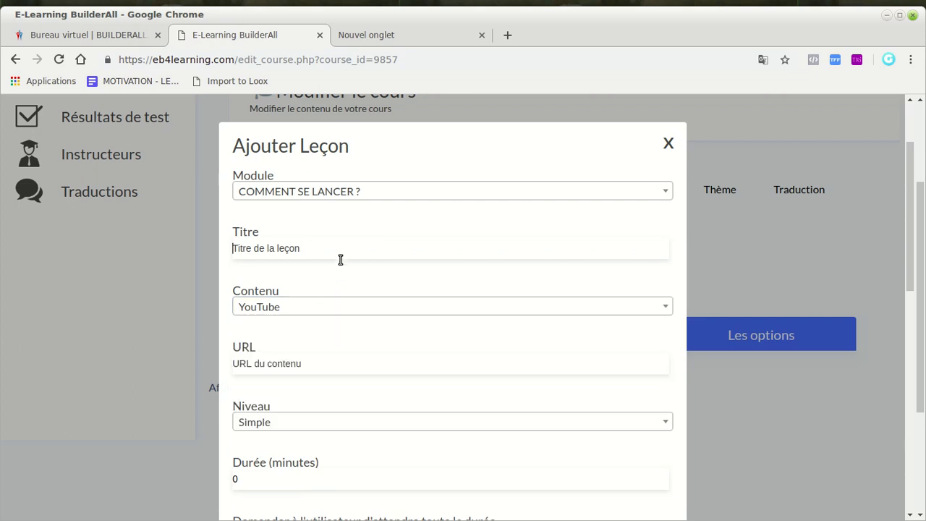
pyautogui.click(336, 304)
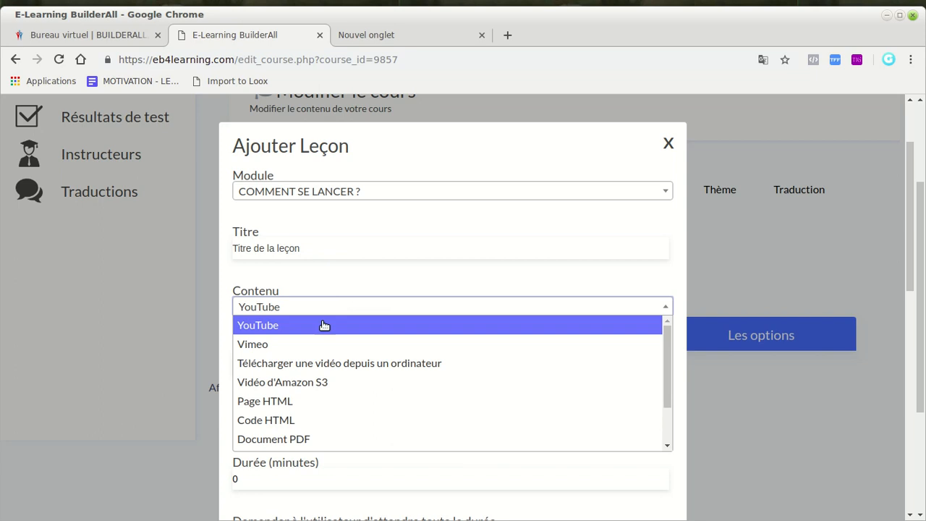
pyautogui.click(304, 283)
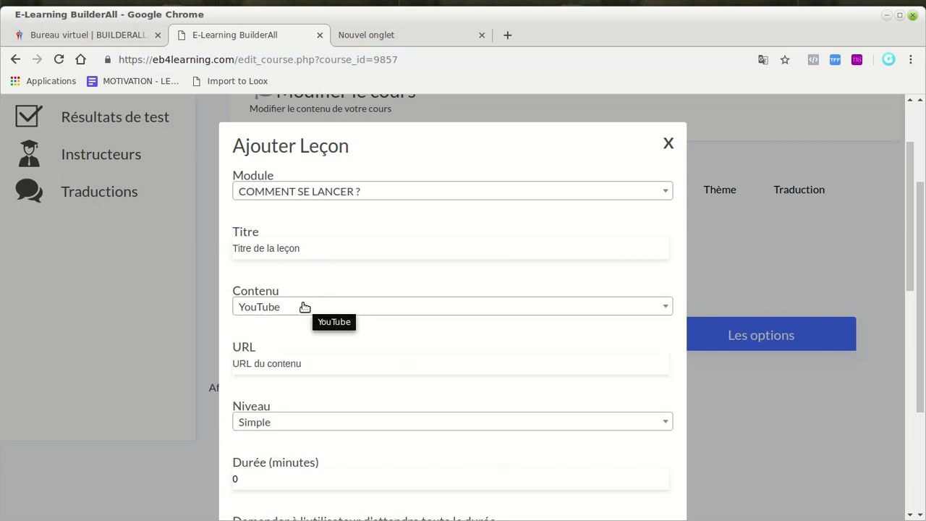
pyautogui.click(305, 308)
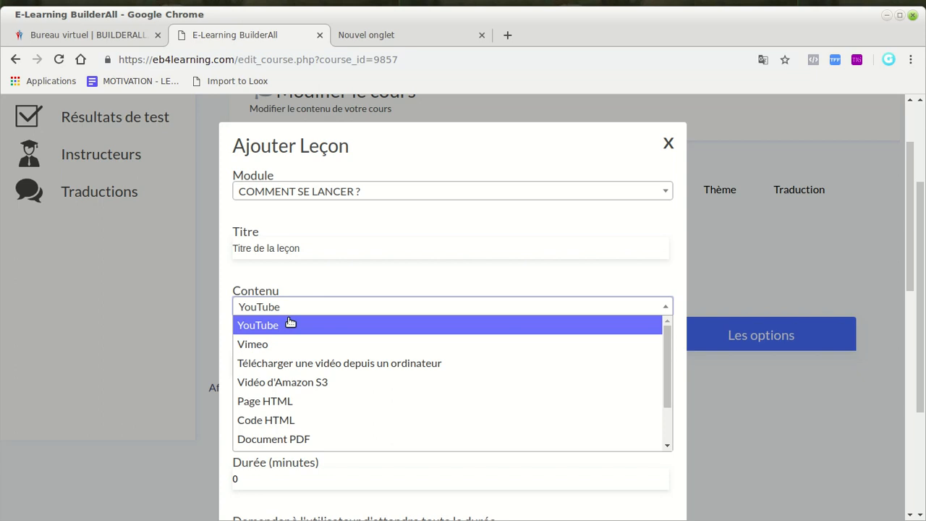
pyautogui.click(289, 324)
pyautogui.scroll(-3, 289, 323)
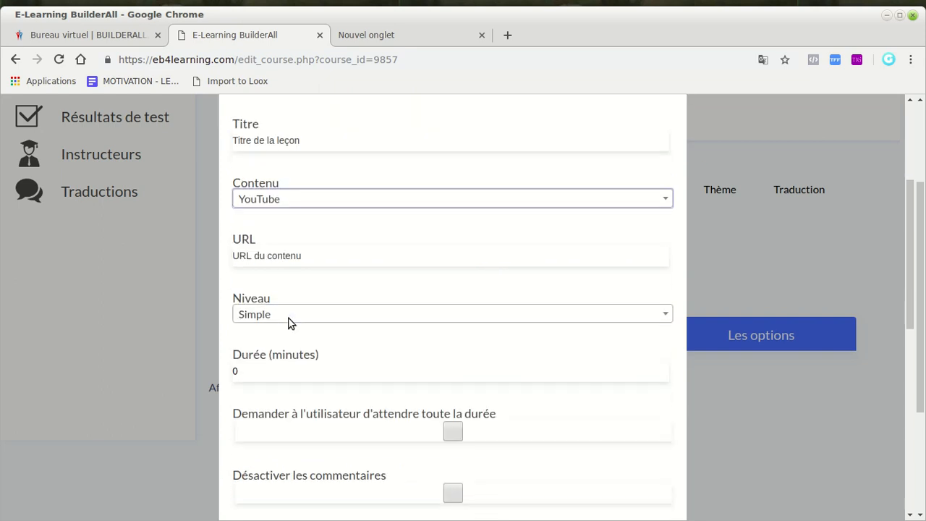
# Load YouTube in a new browser tab to fetch a video URL for the lesson
pyautogui.click(262, 256)
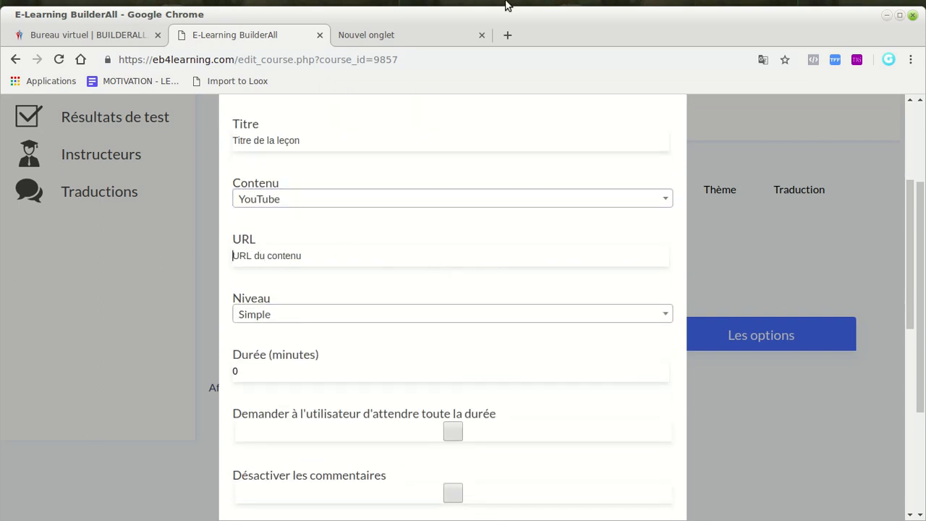
pyautogui.click(381, 43)
pyautogui.write('y')
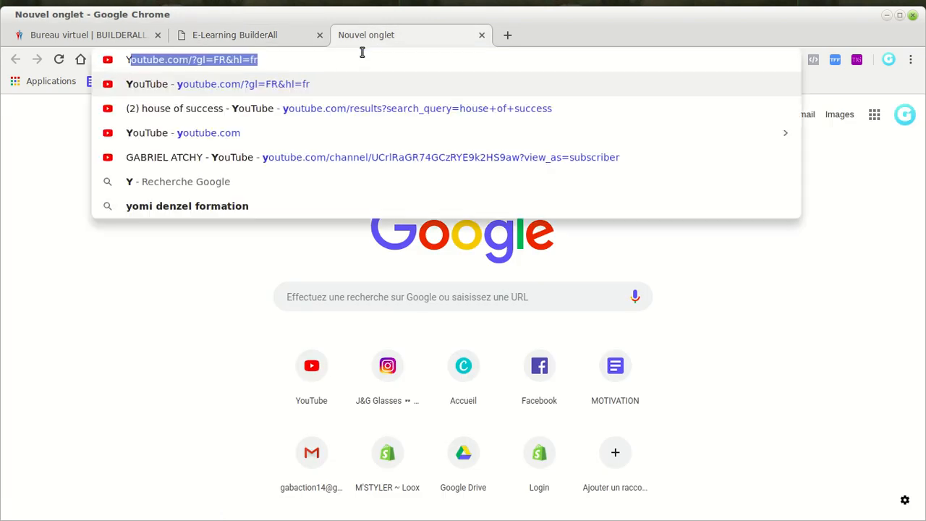
pyautogui.press('Return')
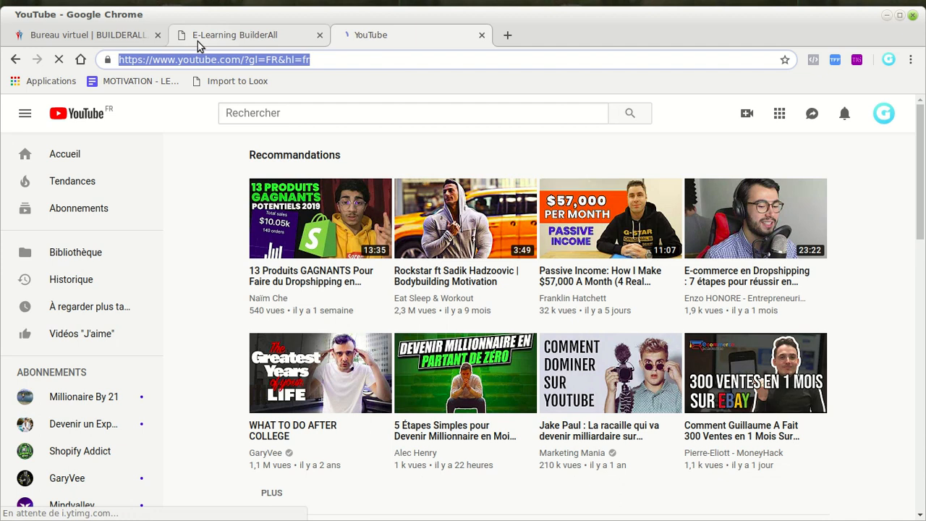
pyautogui.click(198, 41)
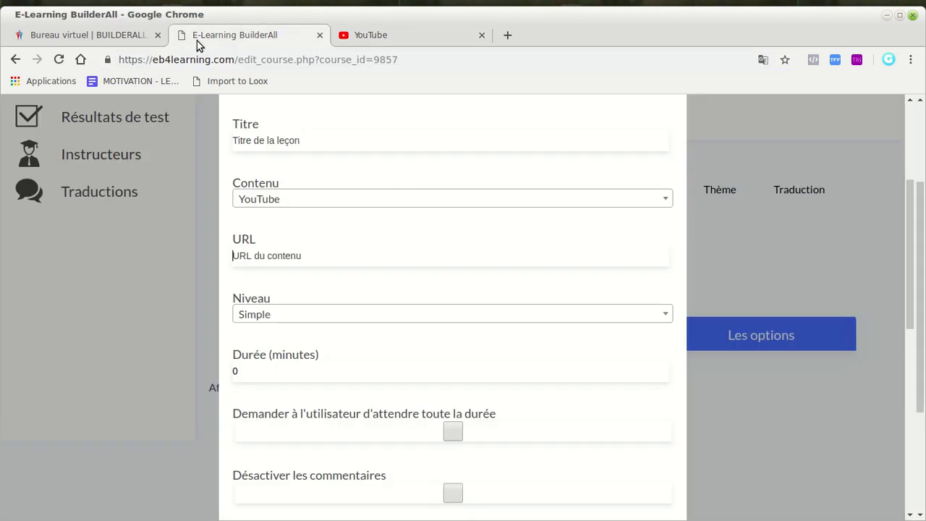
# Paste the YouTube URL, keep level Simple and set the duration to 10 minutes
pyautogui.write('https://www.youtube.com/?gl=FR&hl=fr')
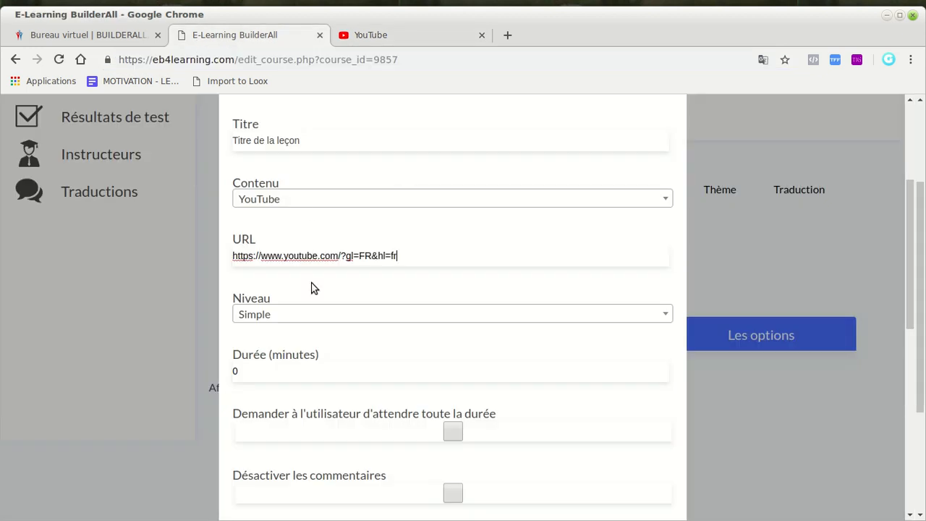
pyautogui.click(313, 314)
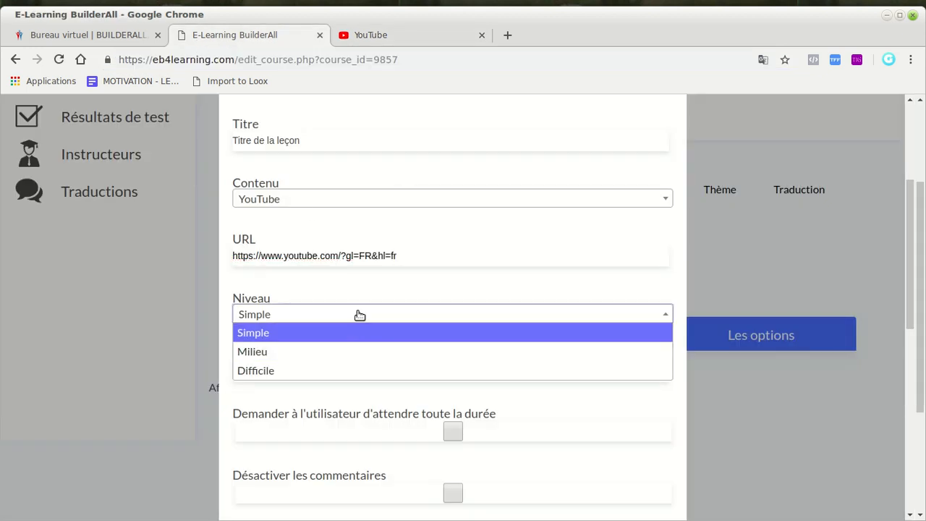
pyautogui.click(359, 316)
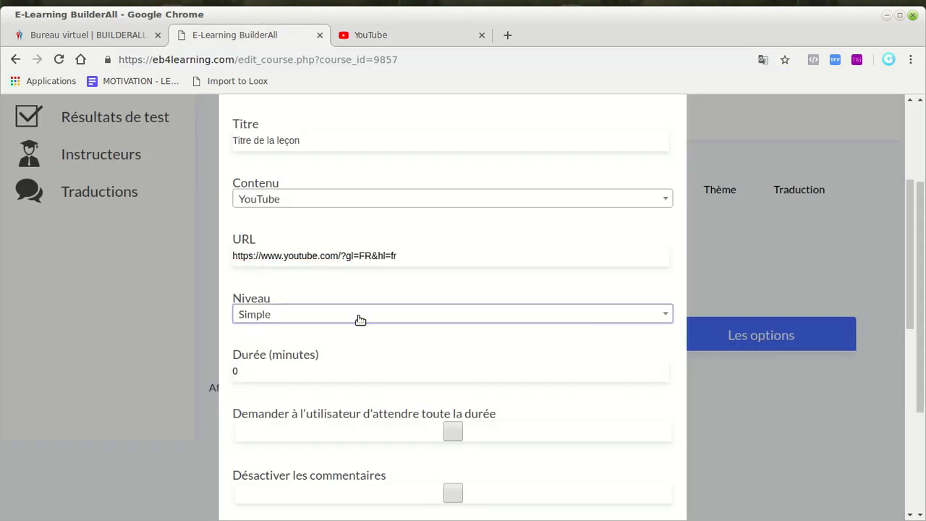
pyautogui.click(569, 321)
pyautogui.click(551, 329)
pyautogui.click(426, 367)
pyautogui.click(664, 370)
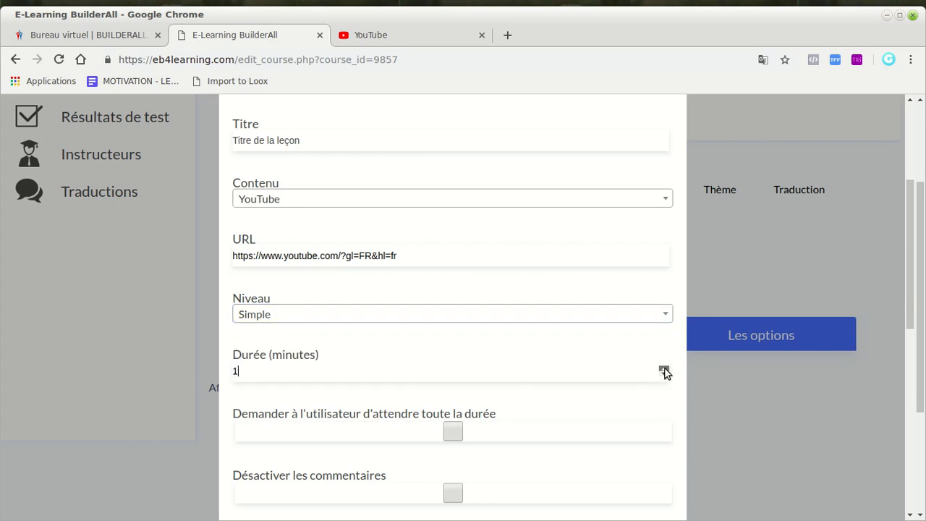
pyautogui.click(665, 370)
# Type the placeholder lesson description 'FFFFF'
pyautogui.scroll(-3, 491, 359)
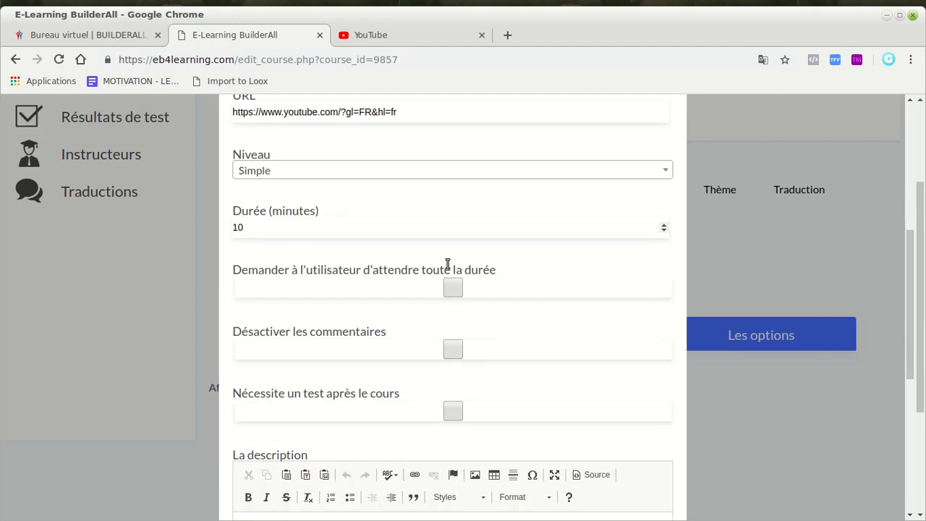
pyautogui.scroll(-5, 455, 291)
pyautogui.scroll(3, 405, 301)
pyautogui.scroll(3, 406, 304)
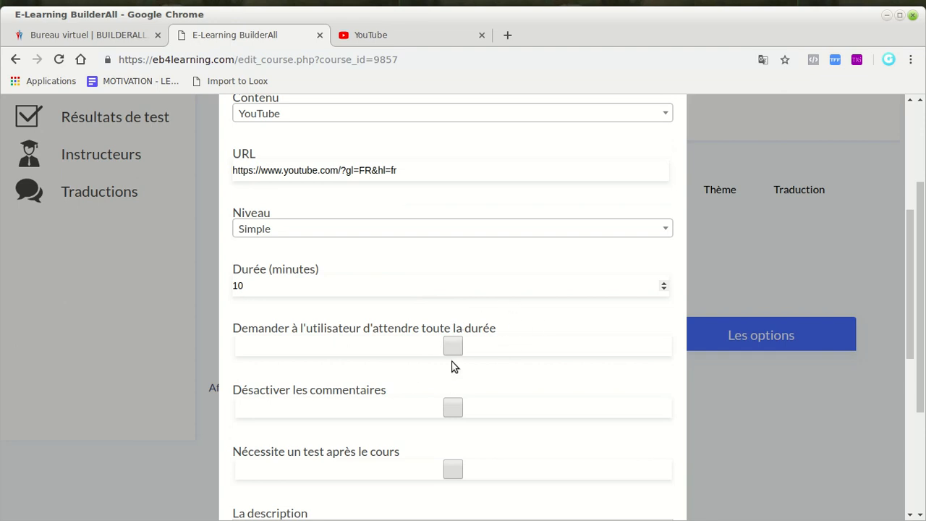
pyautogui.scroll(-1, 448, 355)
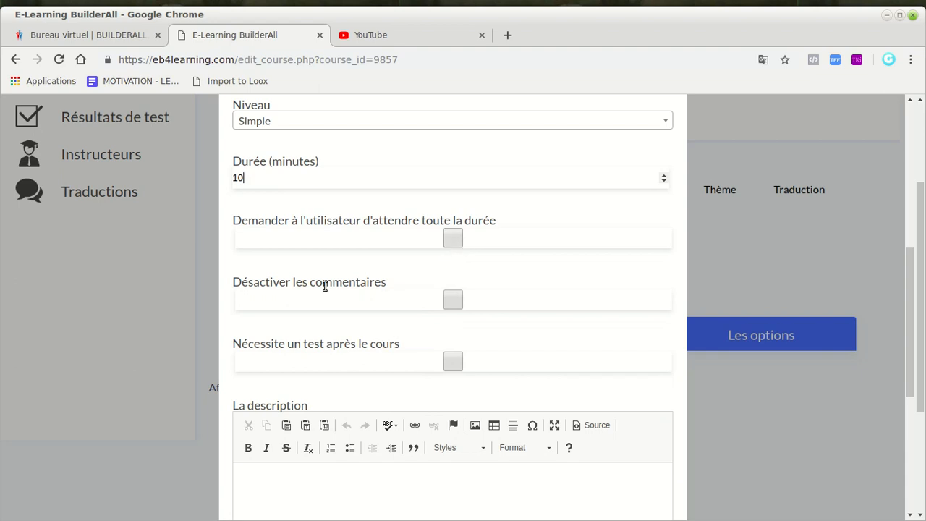
pyautogui.scroll(-2, 399, 326)
pyautogui.click(333, 351)
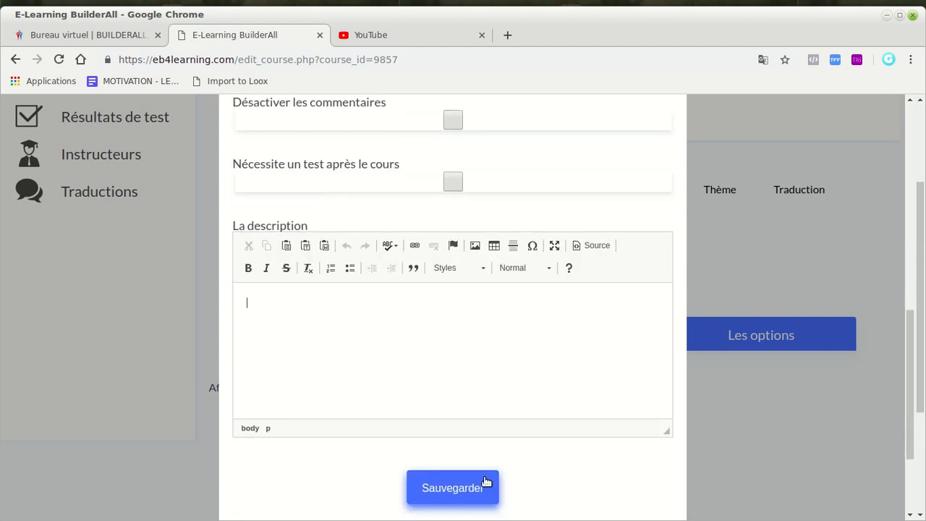
pyautogui.write('FFFFF')
# Save the lesson and dismiss the Leçon ajoutée confirmation
pyautogui.click(442, 486)
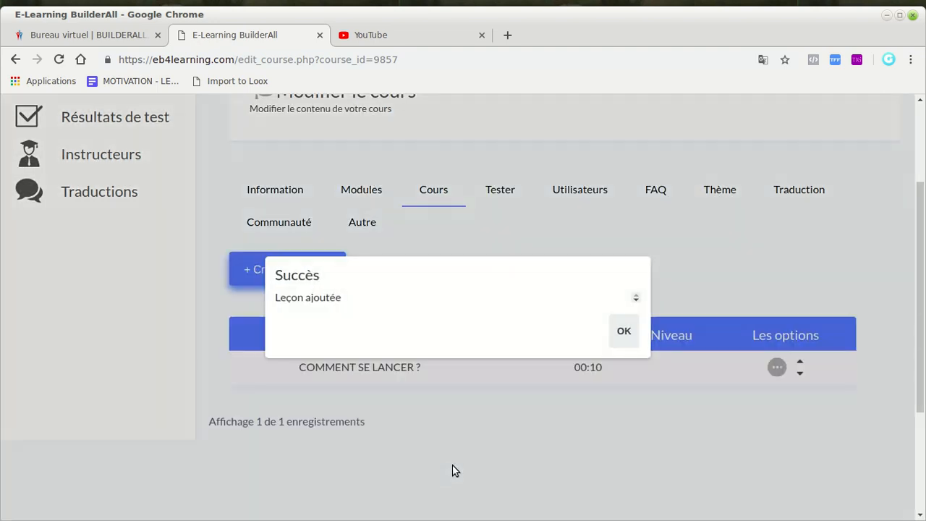
pyautogui.click(620, 332)
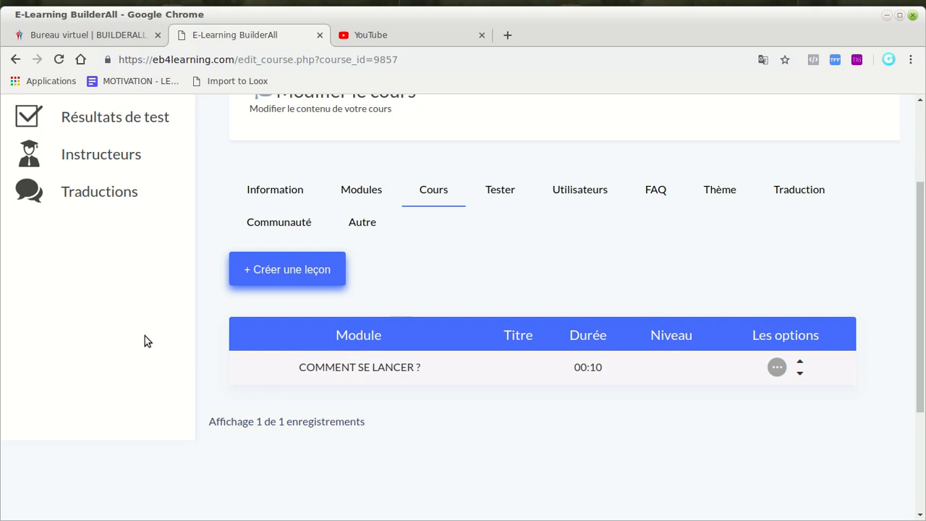
pyautogui.moveTo(306, 367); pyautogui.dragTo(451, 368)
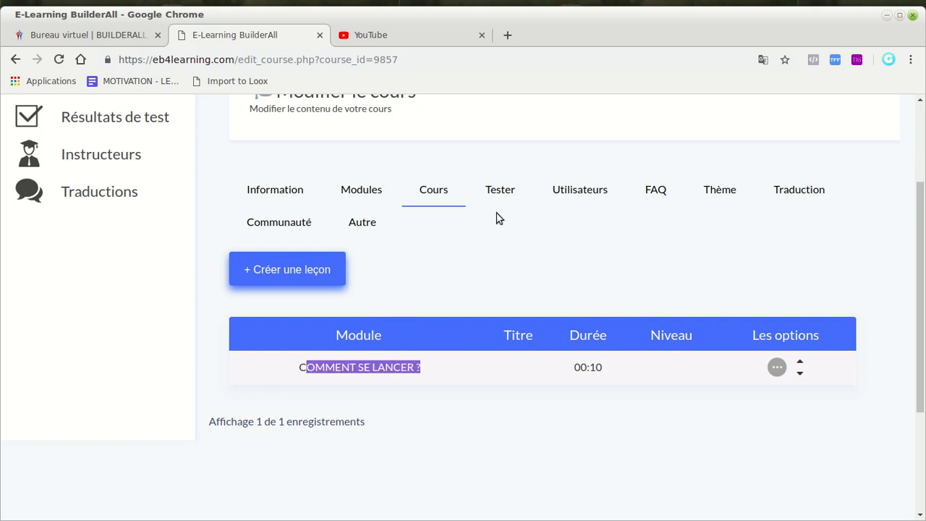
# Browse the course's test, Utilisateurs and FAQ sections, then open Thème
pyautogui.click(491, 186)
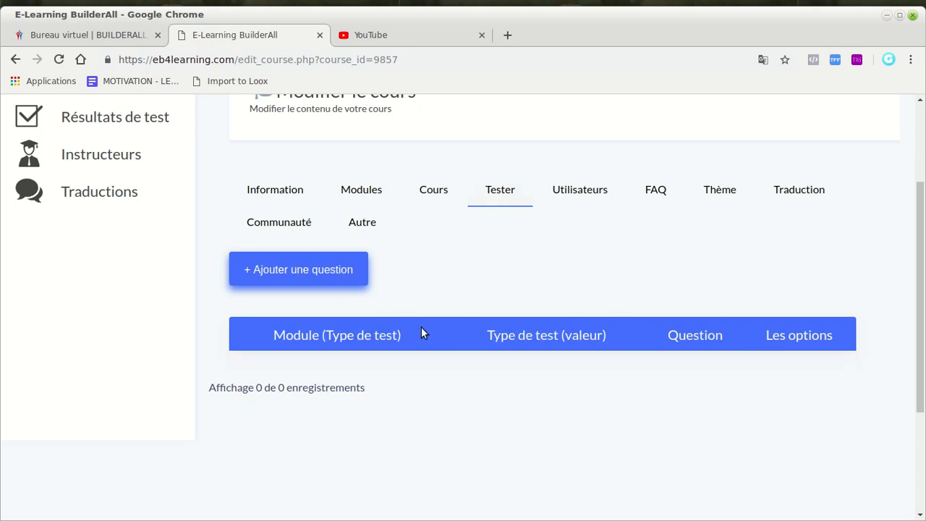
pyautogui.click(587, 190)
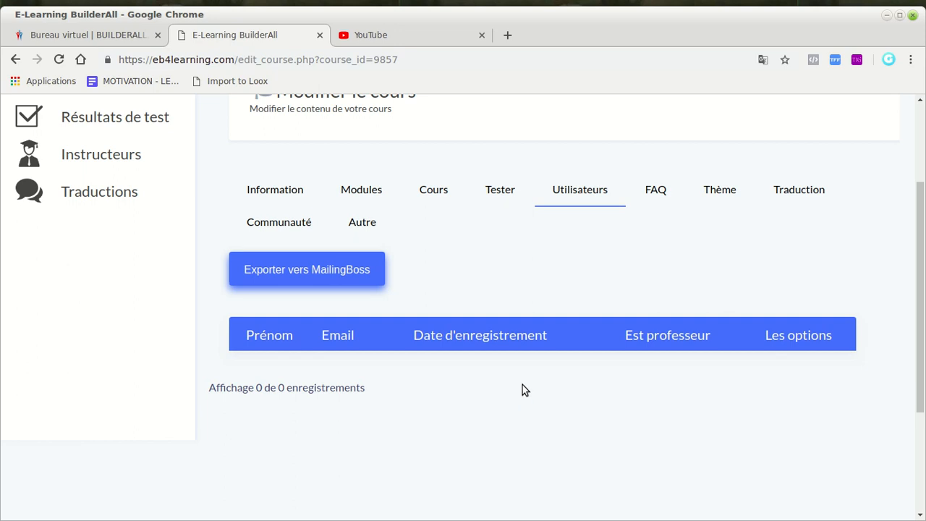
pyautogui.click(655, 202)
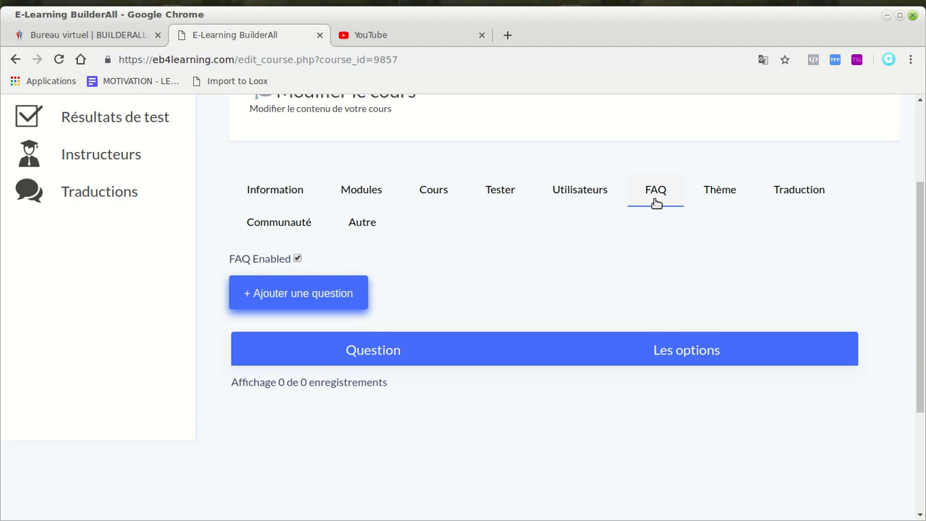
pyautogui.click(714, 205)
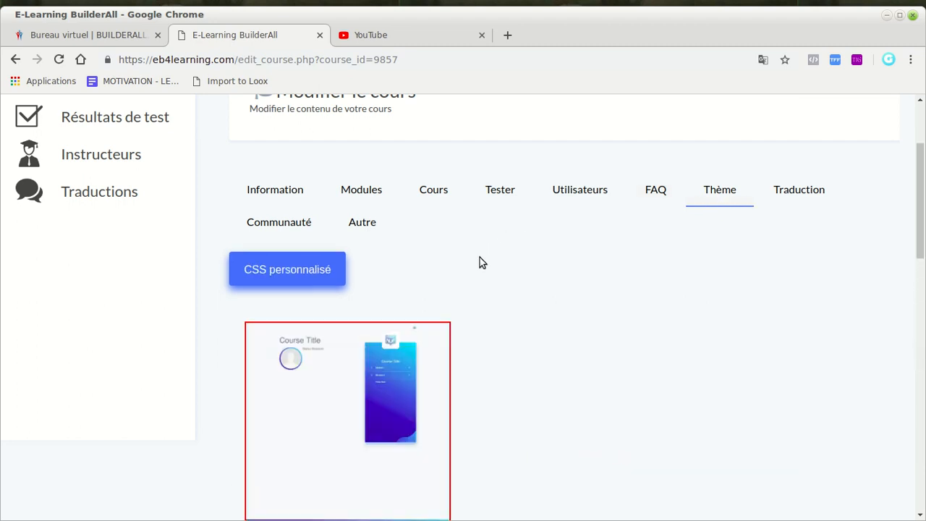
# Apply the black 'Course Title' theme card in place of the previously selected blue theme
pyautogui.scroll(-9, 479, 262)
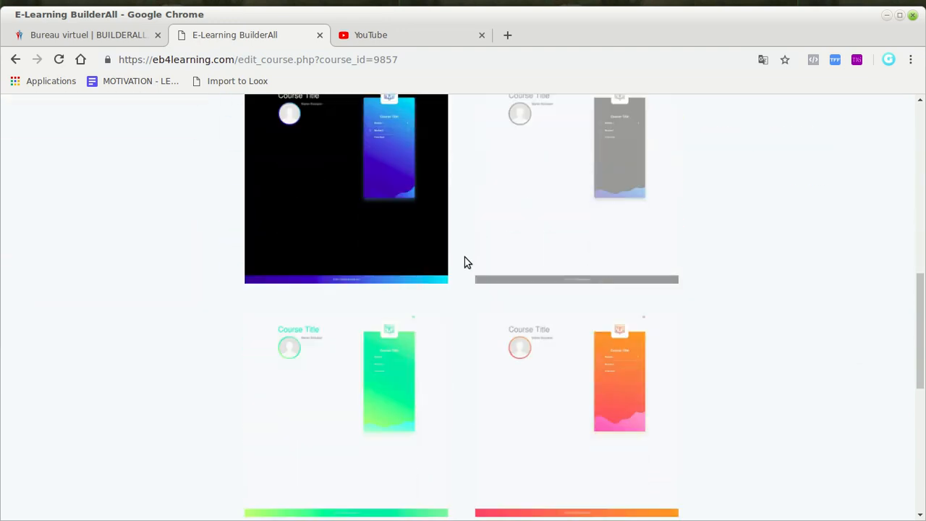
pyautogui.scroll(-5, 466, 253)
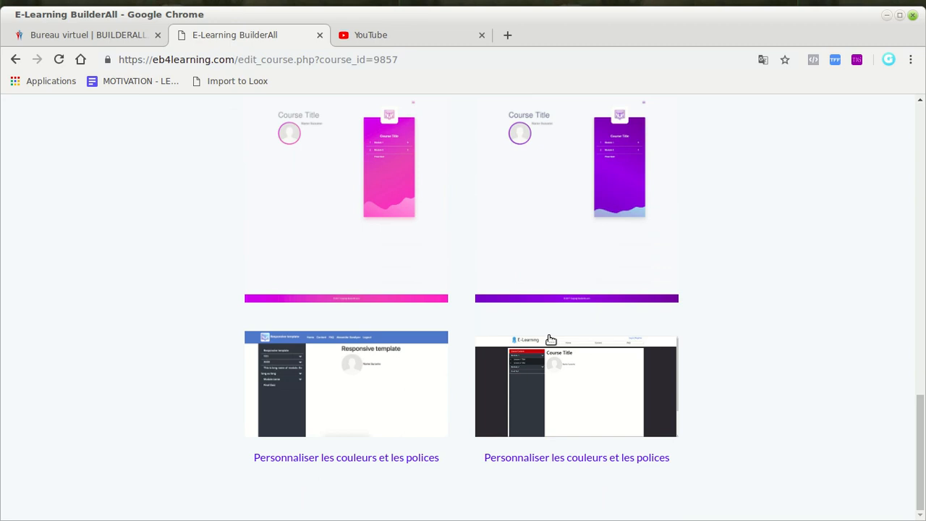
pyautogui.scroll(3, 478, 372)
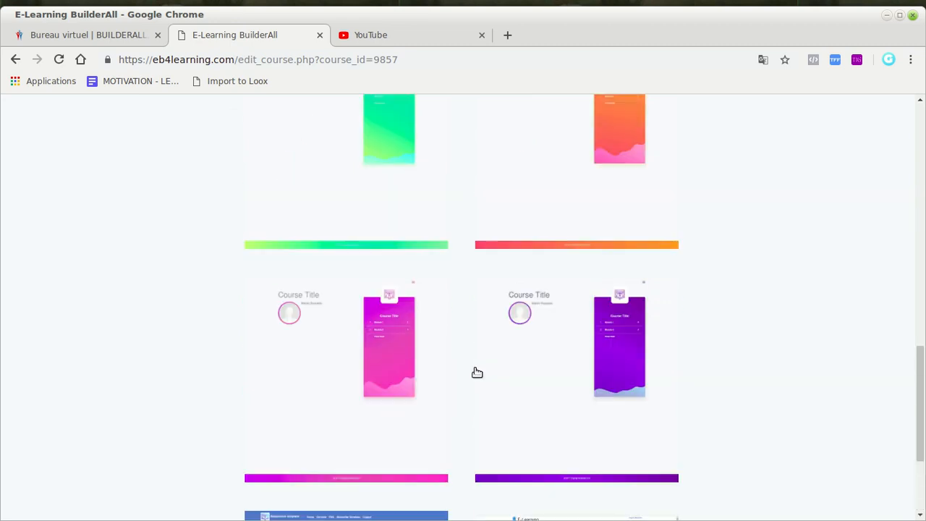
pyautogui.scroll(2, 475, 372)
pyautogui.scroll(-5, 474, 372)
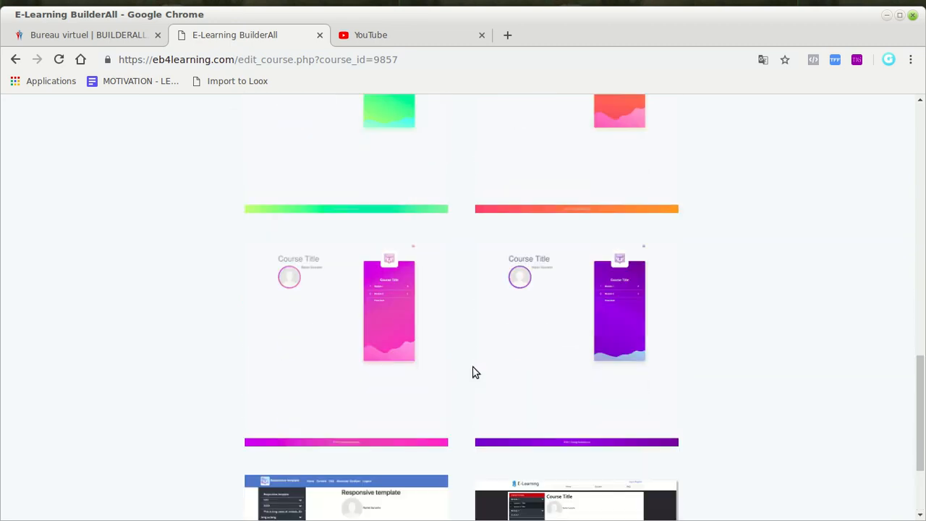
pyautogui.scroll(9, 379, 333)
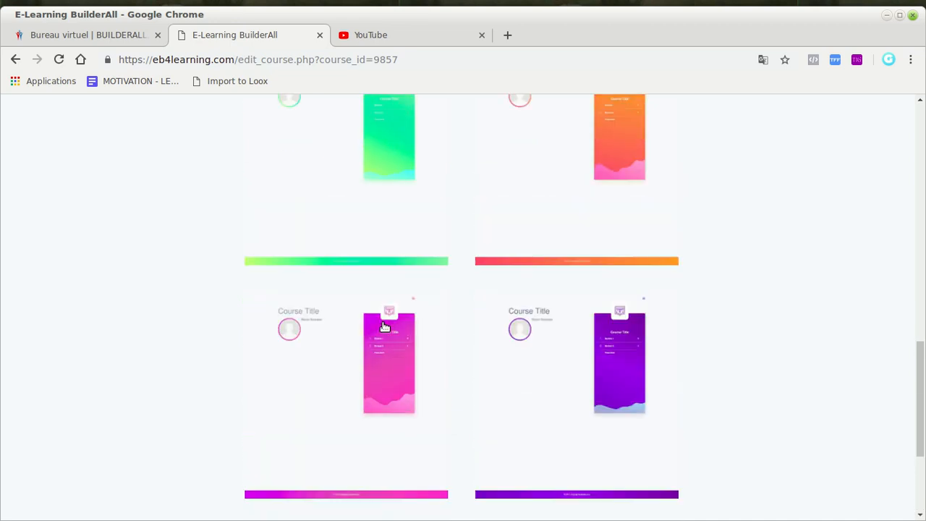
pyautogui.click(339, 306)
pyautogui.scroll(6, 339, 306)
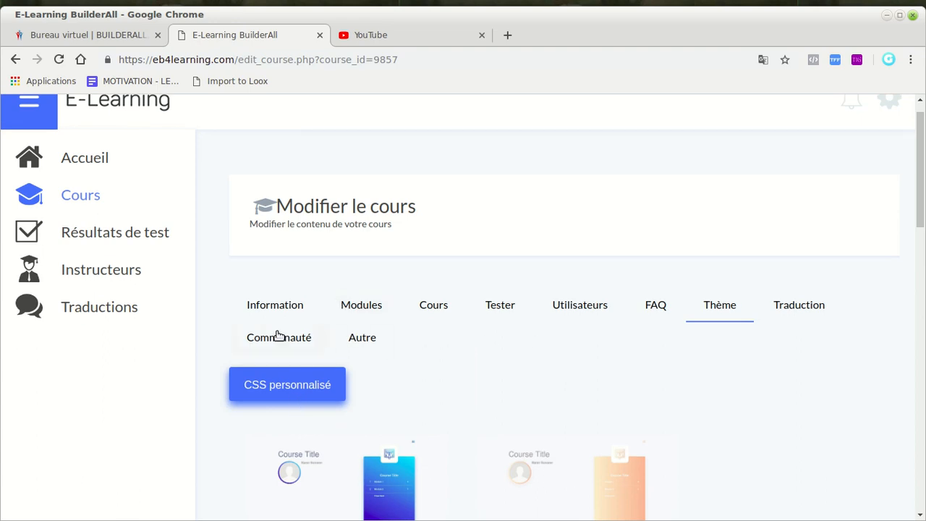
pyautogui.scroll(-7, 318, 297)
pyautogui.scroll(6, 316, 293)
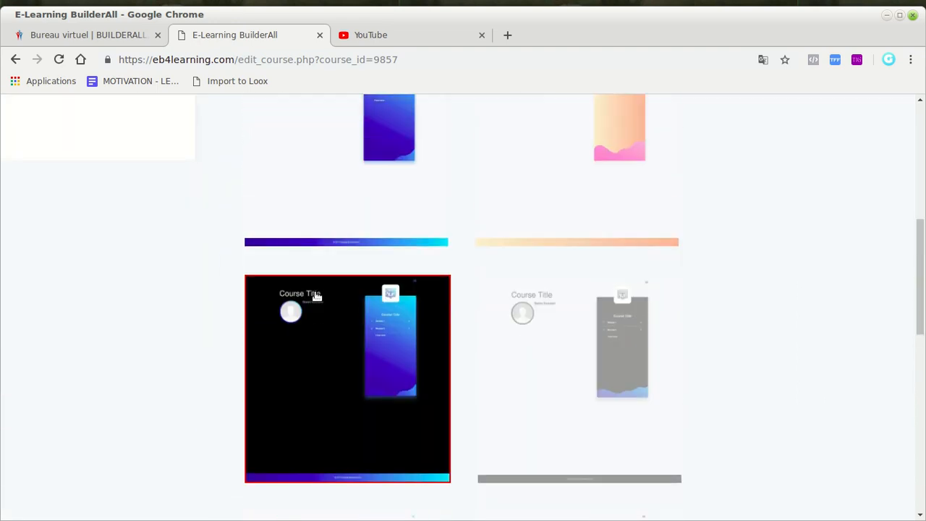
# View the Communauté publication form for the course
pyautogui.click(313, 364)
pyautogui.scroll(-2, 326, 362)
pyautogui.scroll(-5, 335, 360)
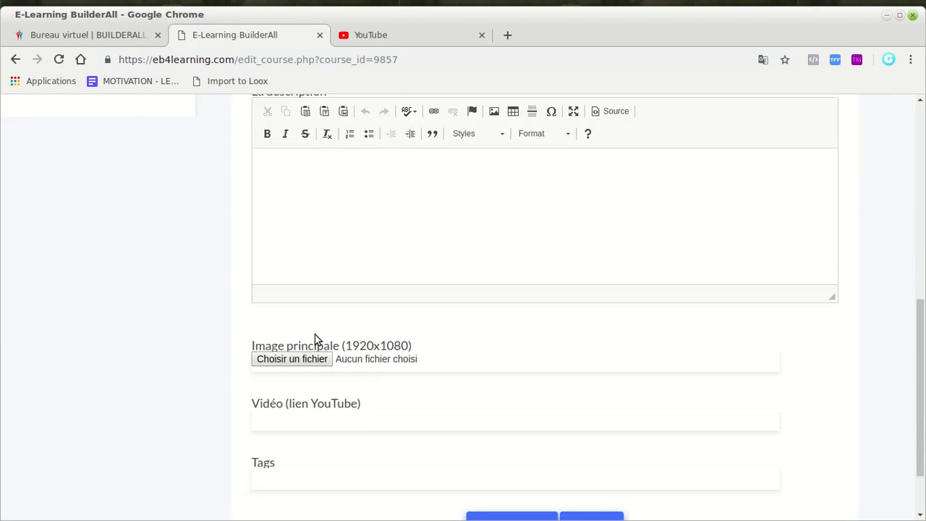
pyautogui.scroll(5, 314, 333)
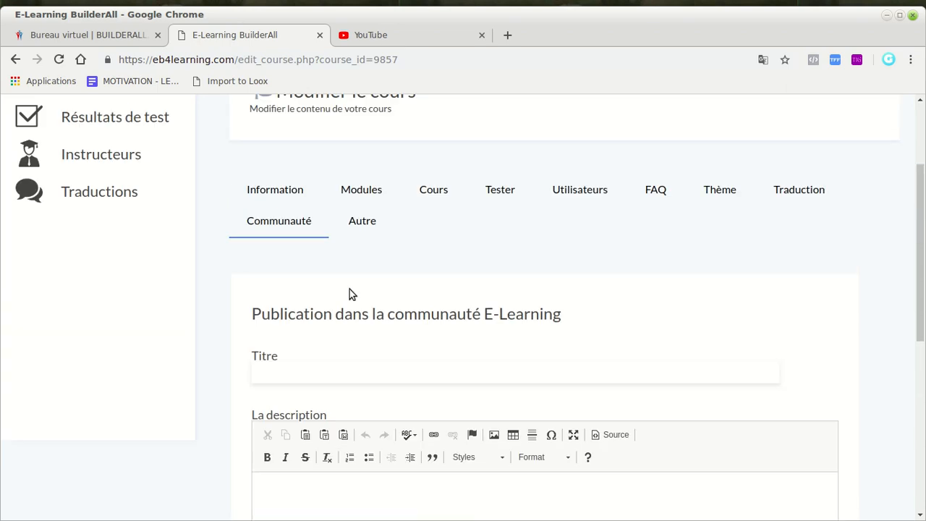
# Open the Autre section and focus the 'Code pour la page d'inscription' field
pyautogui.click(356, 223)
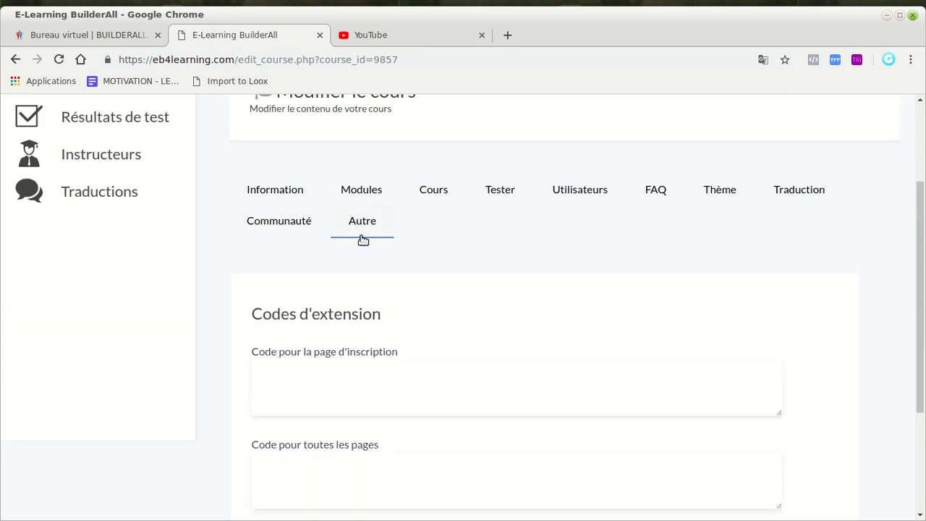
pyautogui.scroll(-2, 369, 345)
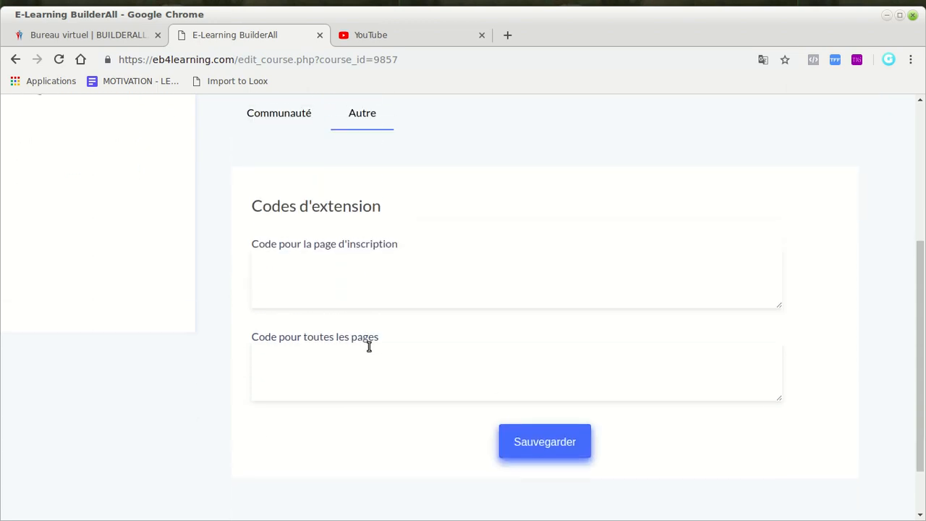
pyautogui.click(348, 291)
pyautogui.scroll(2, 353, 428)
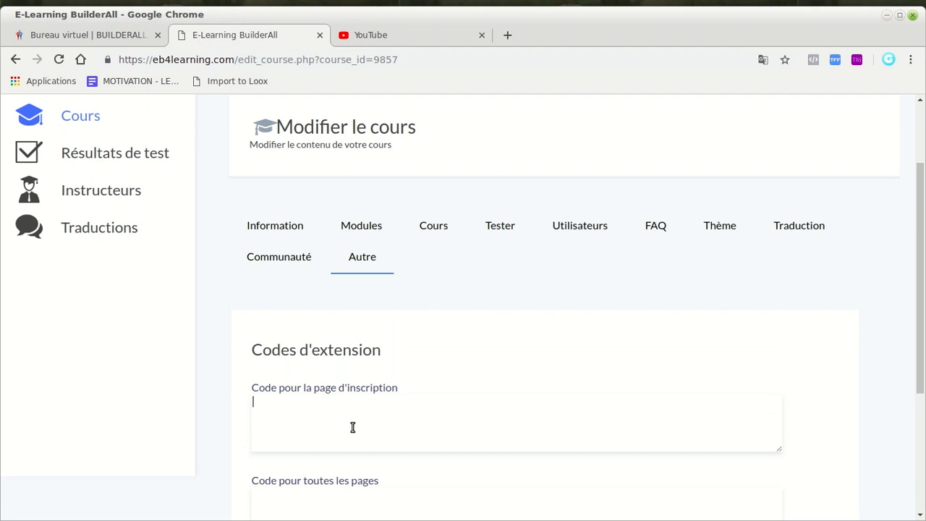
# Go back to the course's Information section
pyautogui.click(282, 221)
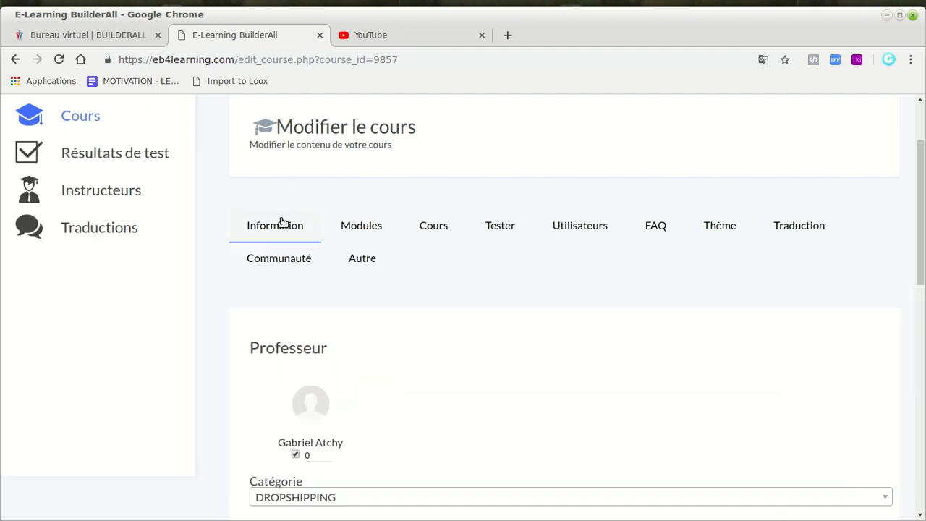
pyautogui.scroll(-2, 324, 312)
pyautogui.scroll(2, 327, 314)
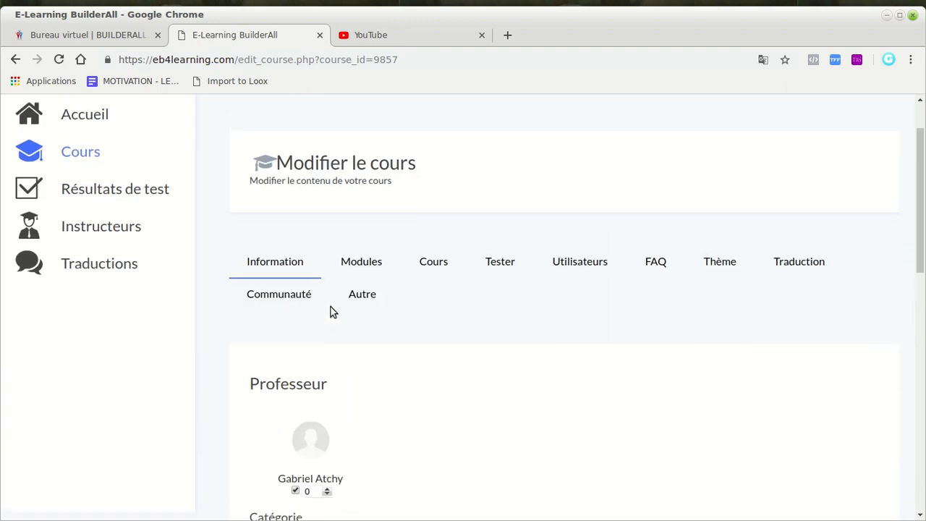
# Check the 'COMMENT SE LANCER ?' module, returning to Information with the DROPSHIPPING category
pyautogui.click(364, 266)
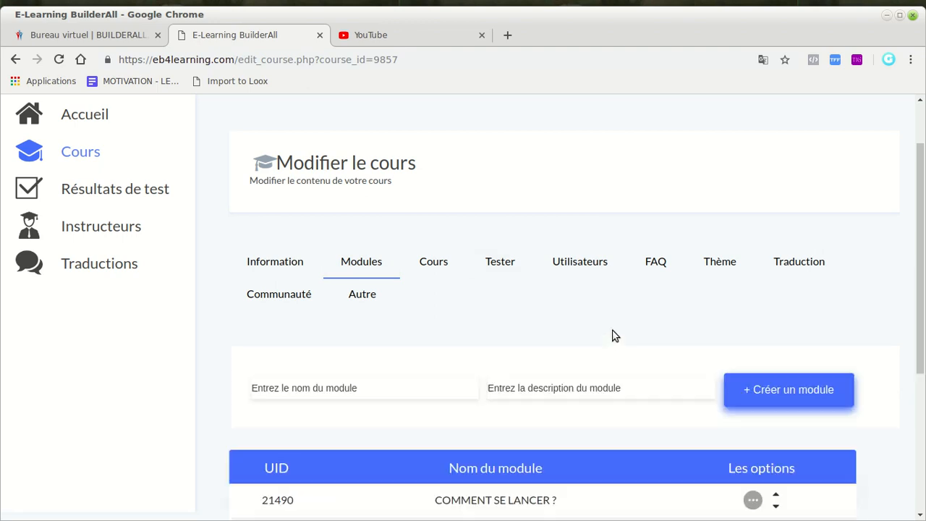
pyautogui.scroll(-3, 608, 336)
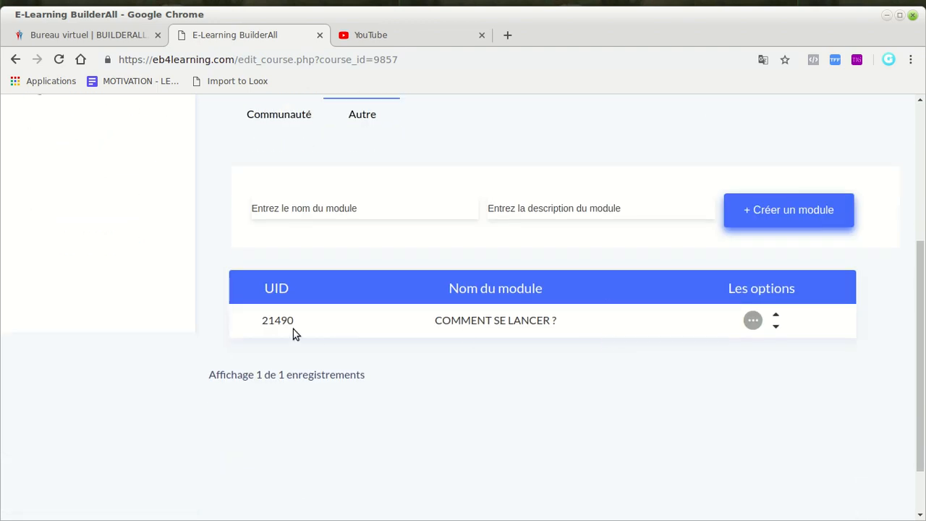
pyautogui.scroll(1, 293, 326)
pyautogui.scroll(1, 292, 324)
pyautogui.click(274, 229)
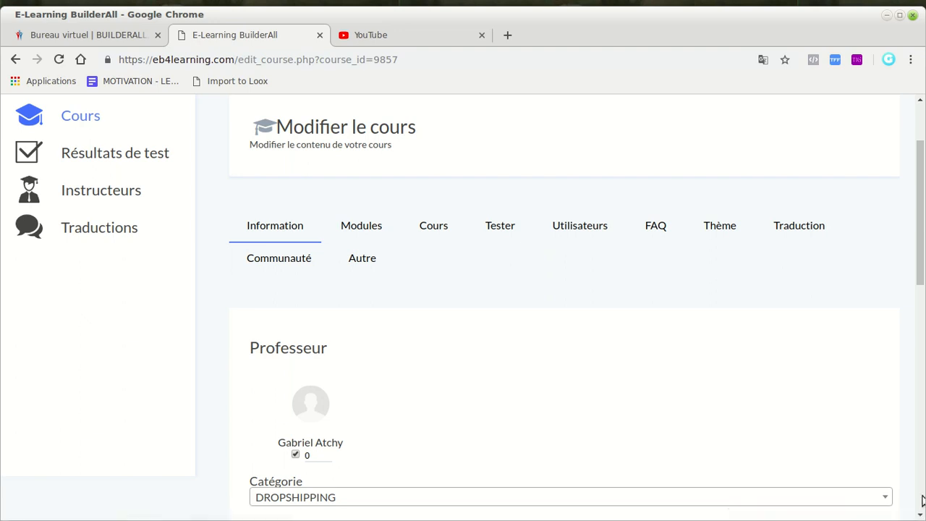
pyautogui.click(872, 512)
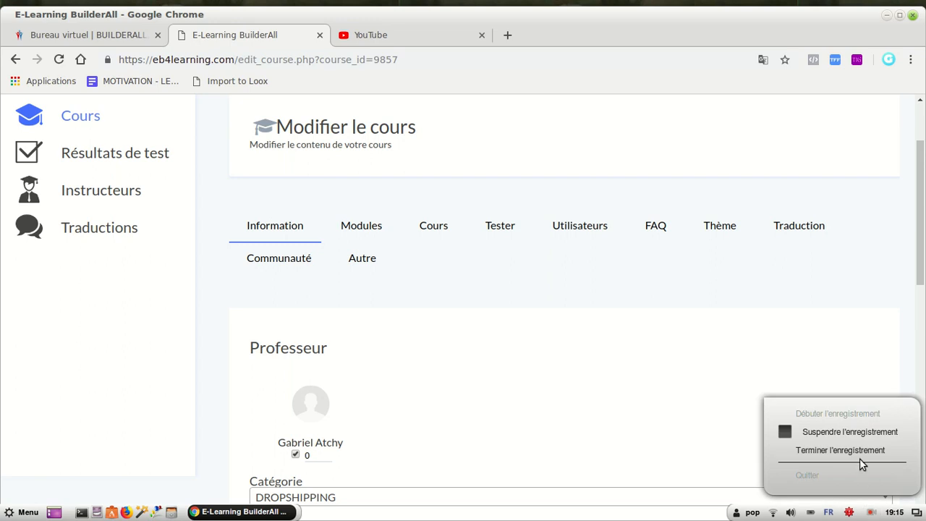